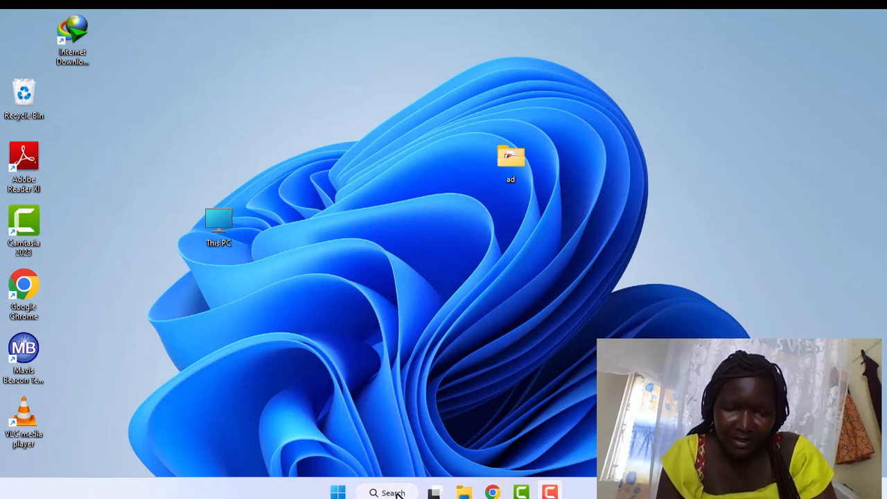
Launch Word from Windows Search and open the recent Introduction Letter document.
click(492, 493)
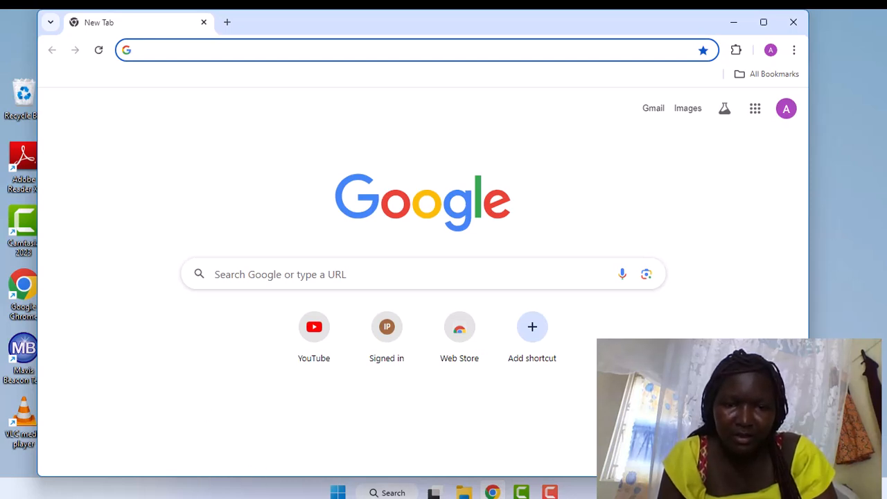
click(385, 493)
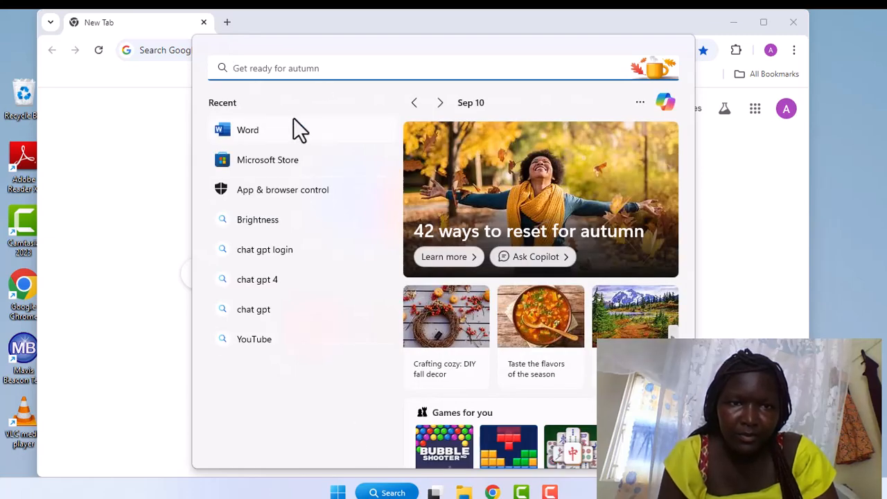
click(287, 136)
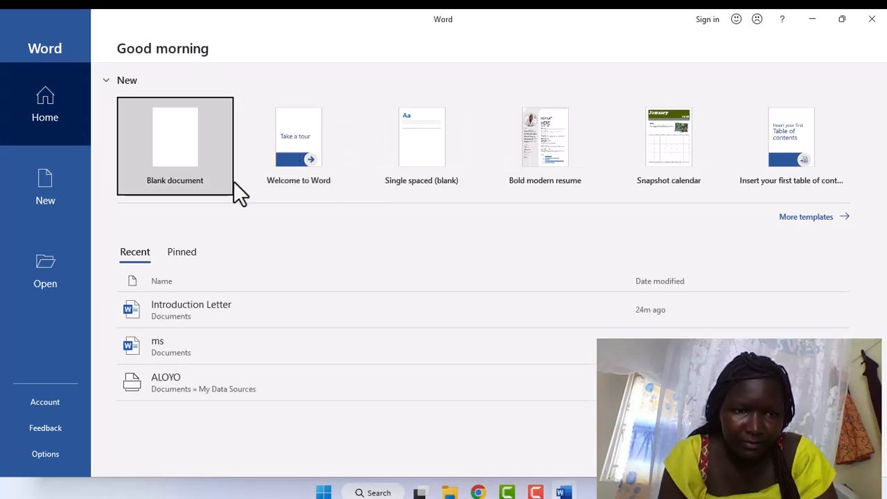
click(223, 305)
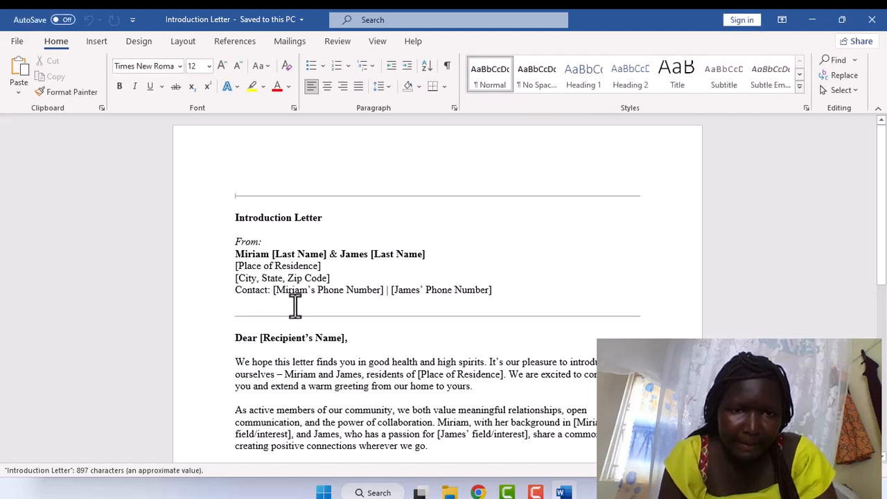
Replace the second [Last Name] placeholder on the sender line with the second sender's surname.
click(423, 254)
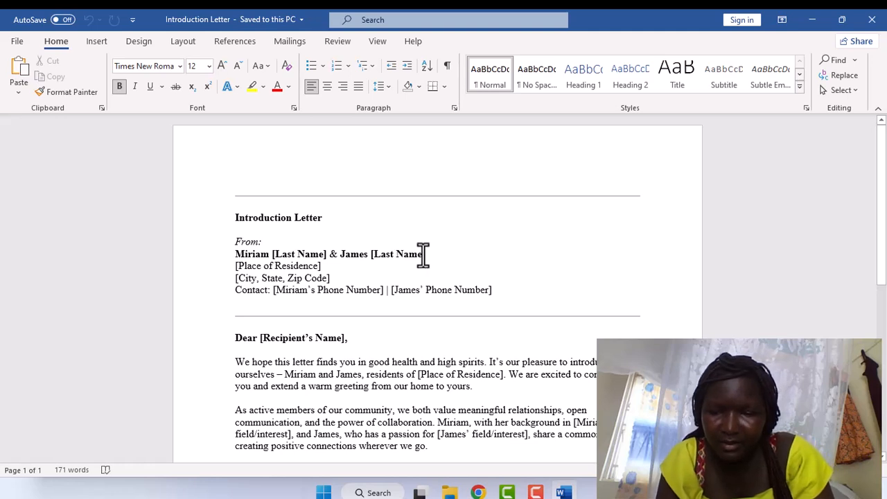
key(BackSpace)
key(BackSpace)
key(BackSpace)
key(BackSpace)
key(BackSpace)
key(BackSpace)
key(BackSpace)
key(BackSpace)
key(BackSpace)
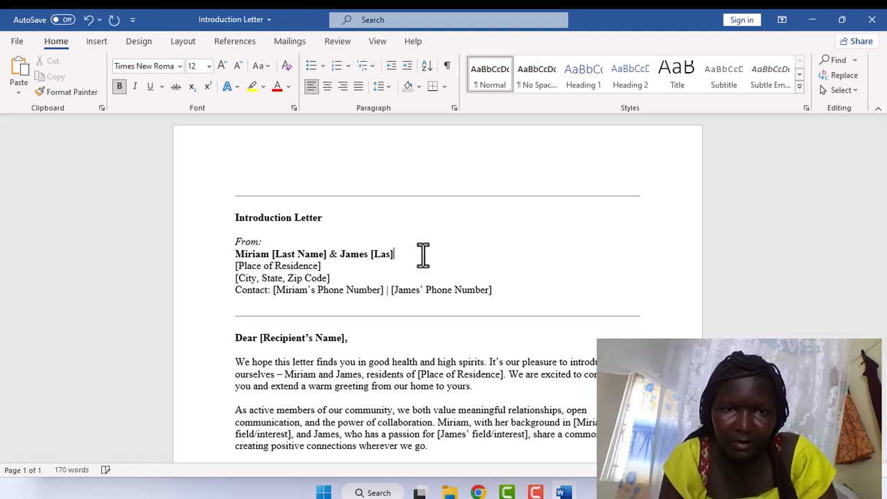
key(BackSpace)
key(BackSpace)
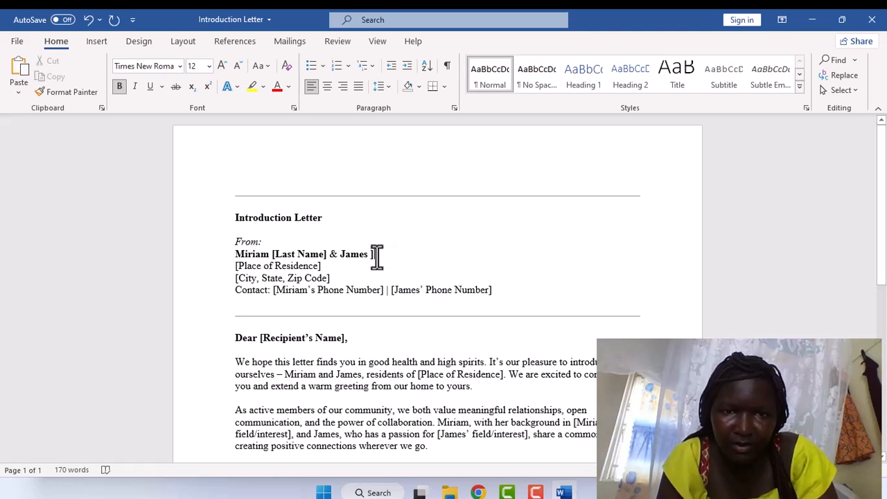
key(Delete)
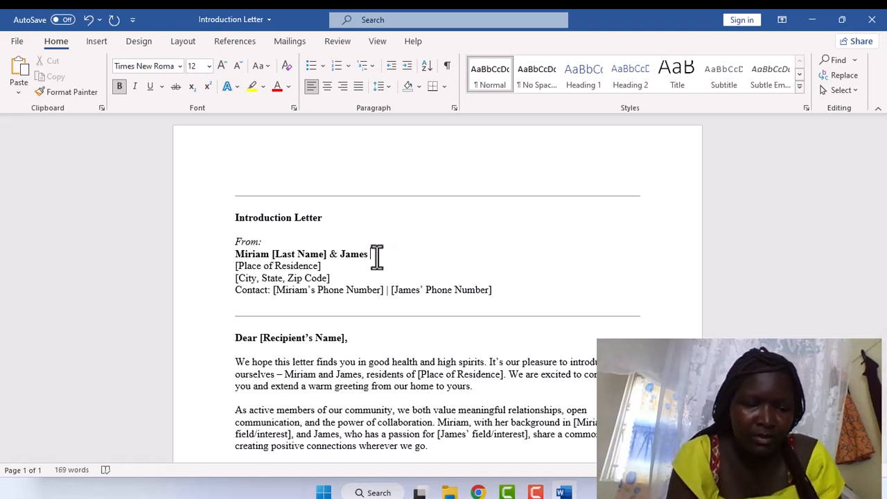
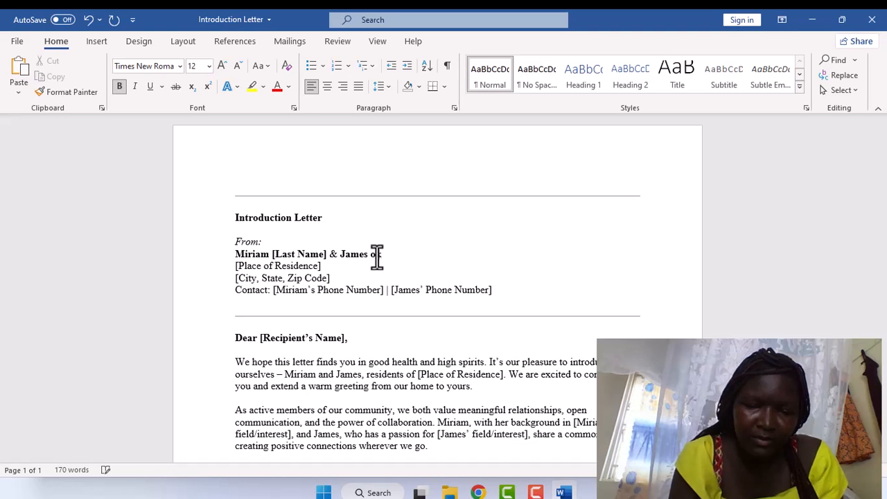
key(BackSpace)
key(BackSpace)
key(BackSpace)
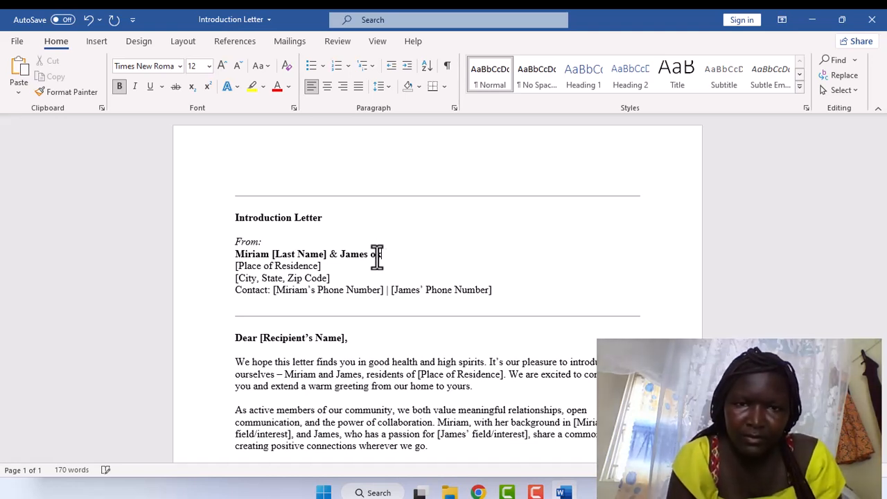
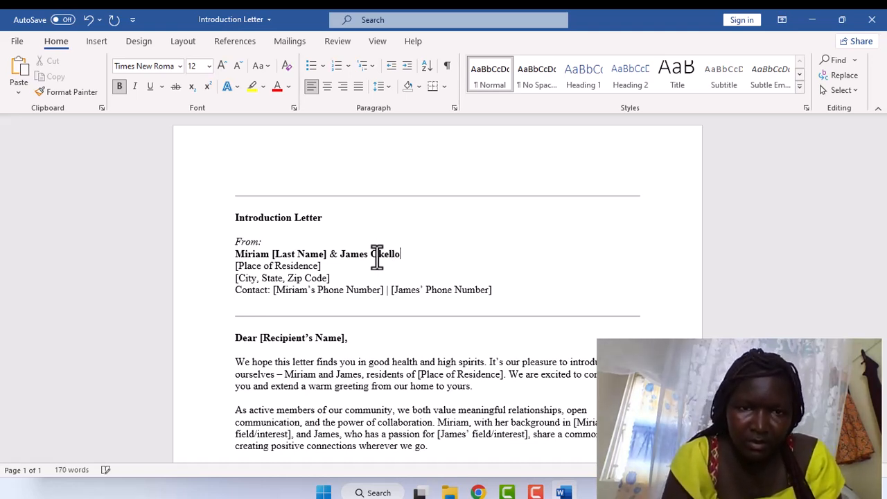
Remove the first [Last Name] placeholder and type the first sender's surname after their first name.
click(326, 254)
key(BackSpace)
key(BackSpace)
key(BackSpace)
key(BackSpace)
key(BackSpace)
key(BackSpace)
key(BackSpace)
key(BackSpace)
key(BackSpace)
key(BackSpace)
key(BackSpace)
key(BackSpace)
click(325, 254)
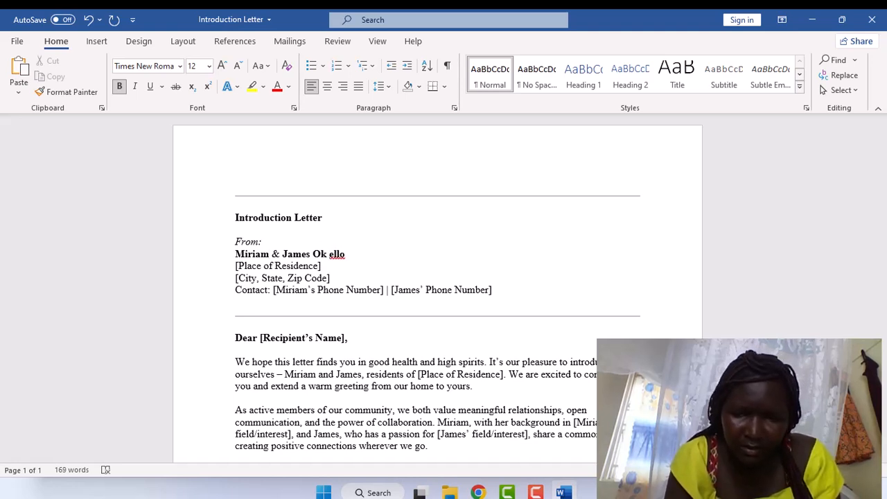
key(BackSpace)
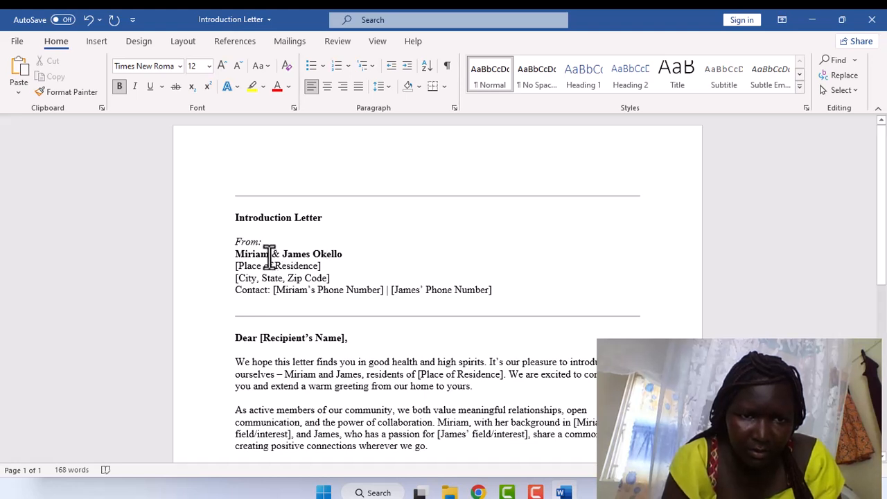
click(270, 253)
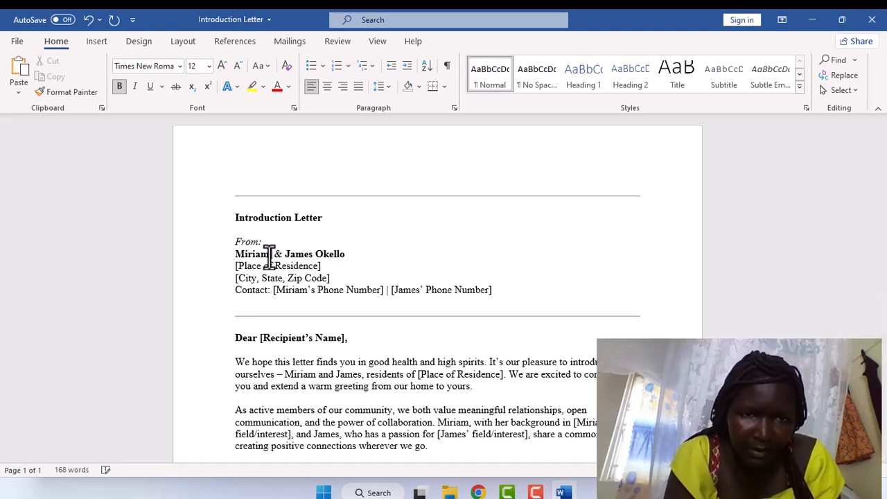
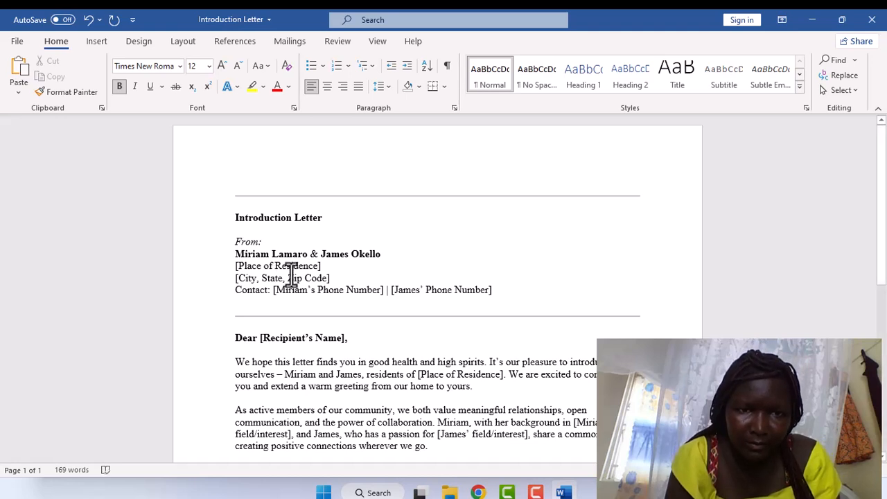
Replace the [Place of Residence] and [City, State, Zip Code] placeholders with the senders' village and city.
click(321, 265)
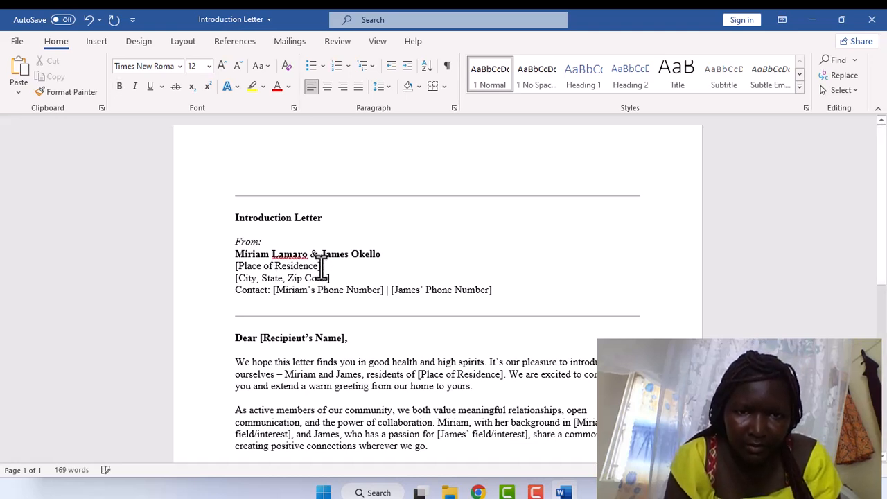
key(BackSpace)
key(BackSpace)
key(BackSpace)
key(BackSpace)
key(BackSpace)
key(BackSpace)
key(BackSpace)
key(BackSpace)
key(BackSpace)
key(BackSpace)
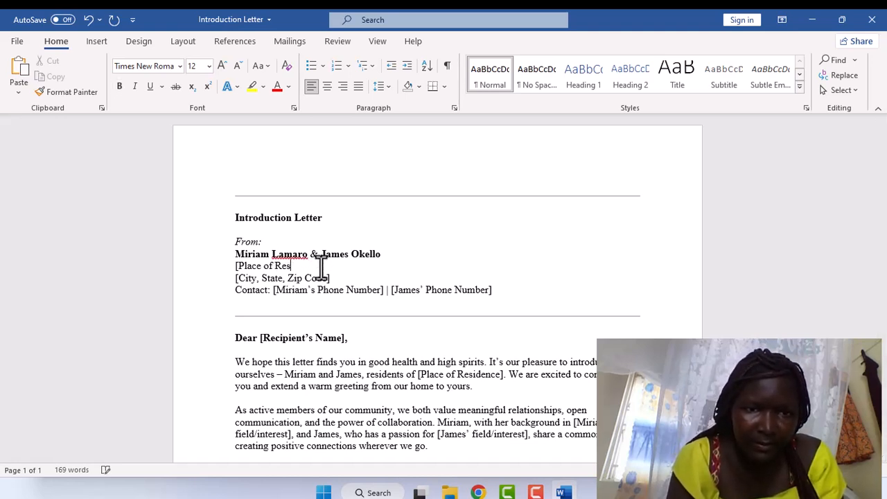
key(BackSpace)
key(BackSpace)
key(BackSpace)
key(BackSpace)
key(BackSpace)
key(BackSpace)
key(BackSpace)
key(BackSpace)
key(BackSpace)
key(BackSpace)
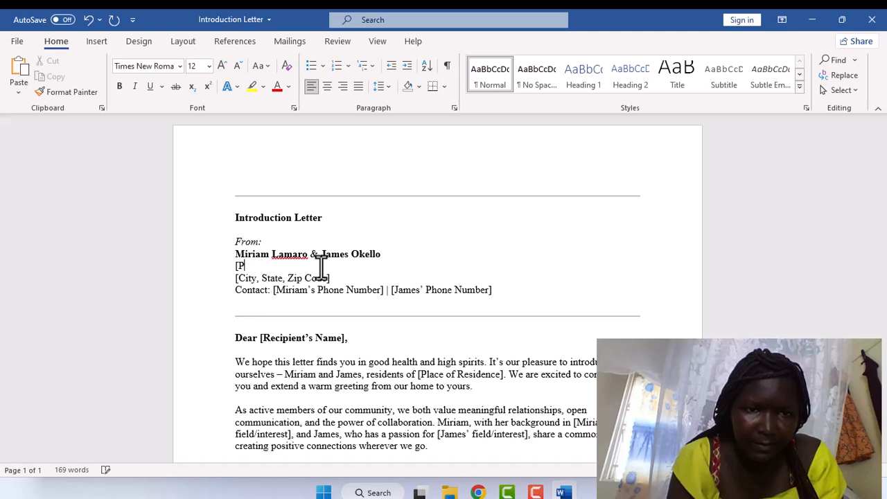
text(Unyama)
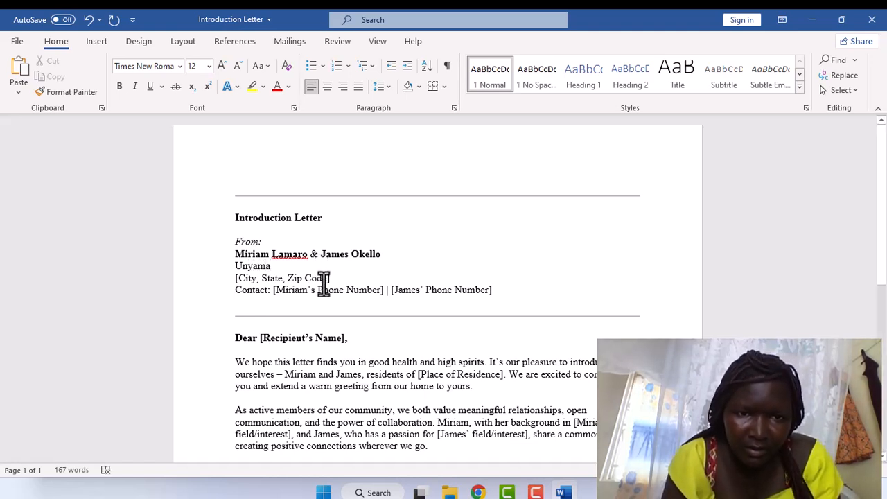
click(330, 277)
key(BackSpace)
key(BackSpace)
key(BackSpace)
key(BackSpace)
key(BackSpace)
key(BackSpace)
key(BackSpace)
key(BackSpace)
key(BackSpace)
key(BackSpace)
key(BackSpace)
key(BackSpace)
key(BackSpace)
key(BackSpace)
key(BackSpace)
key(BackSpace)
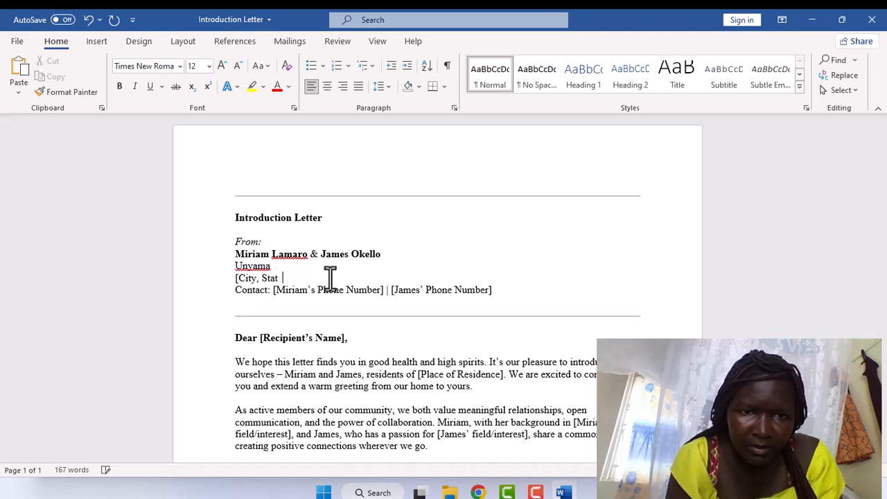
key(BackSpace)
key(BackSpace)
key(BackSpace)
key(BackSpace)
key(BackSpace)
key(BackSpace)
key(BackSpace)
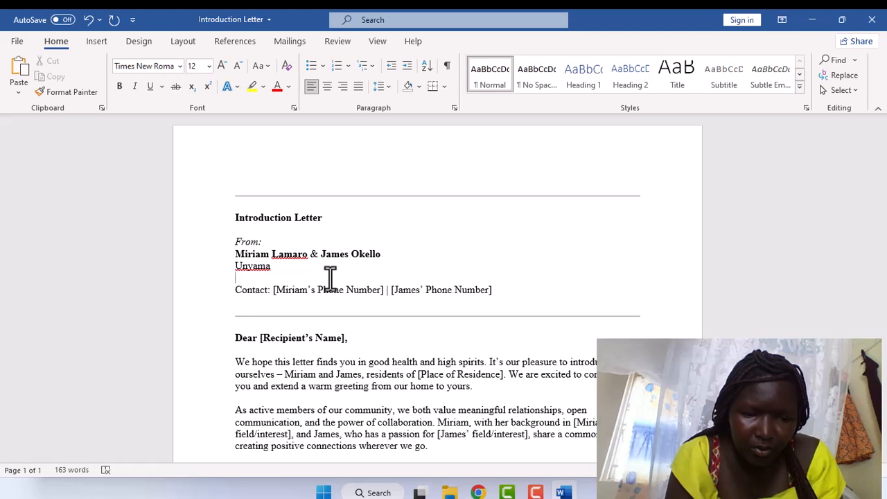
text(Gu)
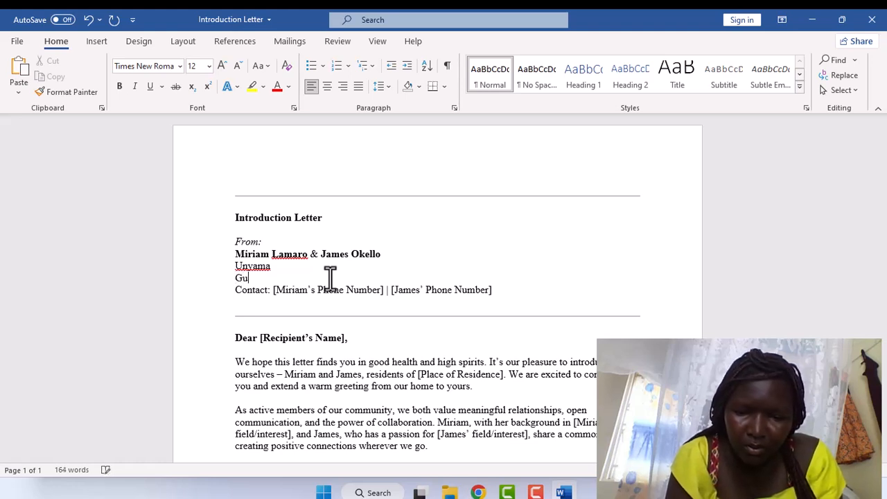
text(lu city)
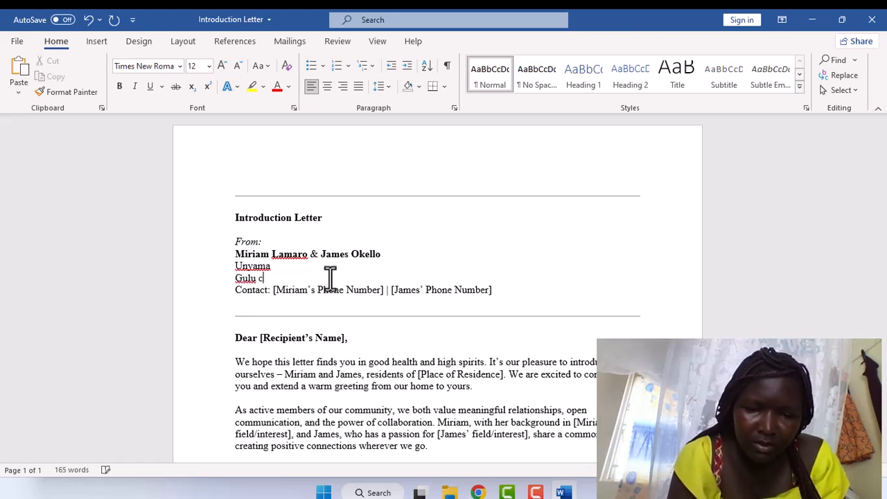
Delete the Contact line with both phone-number placeholders from the sender block.
click(383, 290)
key(BackSpace)
key(BackSpace)
key(BackSpace)
key(BackSpace)
key(BackSpace)
key(BackSpace)
key(BackSpace)
key(BackSpace)
key(BackSpace)
key(BackSpace)
key(BackSpace)
key(BackSpace)
key(BackSpace)
key(BackSpace)
key(BackSpace)
key(BackSpace)
key(BackSpace)
key(BackSpace)
key(BackSpace)
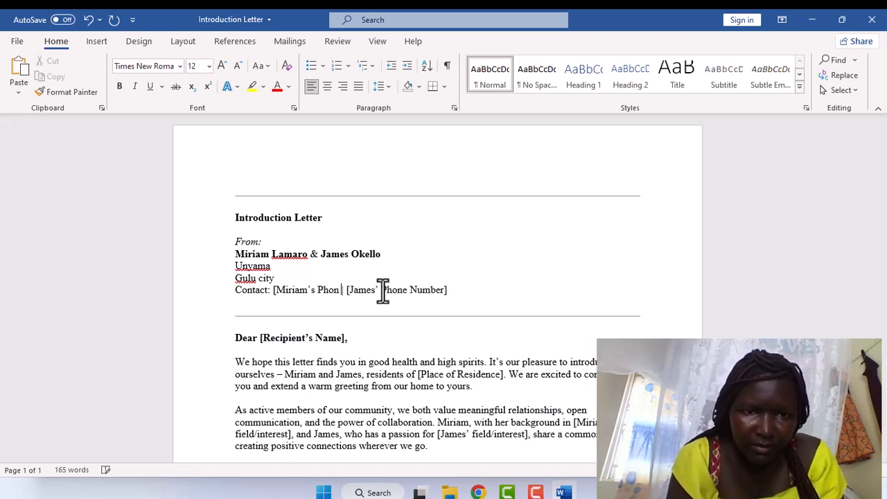
key(BackSpace)
key(BackSpace)
key(BackSpace)
key(BackSpace)
key(BackSpace)
key(BackSpace)
key(BackSpace)
key(BackSpace)
key(BackSpace)
key(BackSpace)
key(BackSpace)
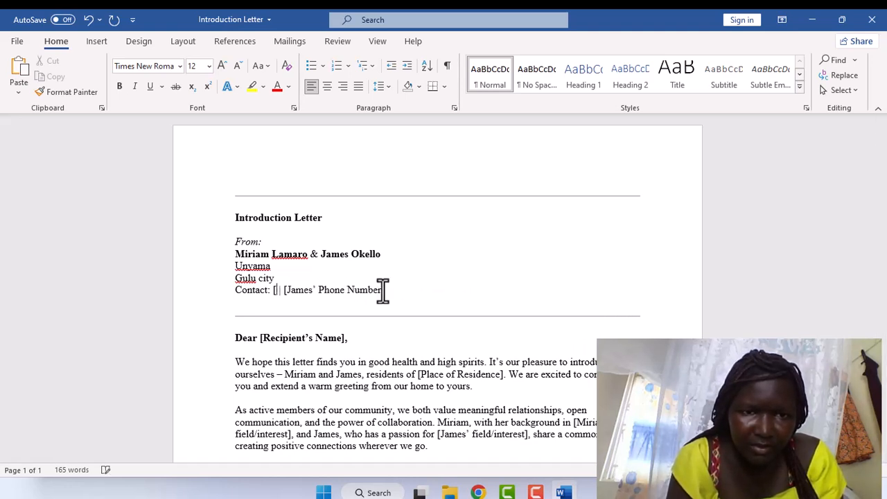
key(BackSpace)
key(BackSpace)
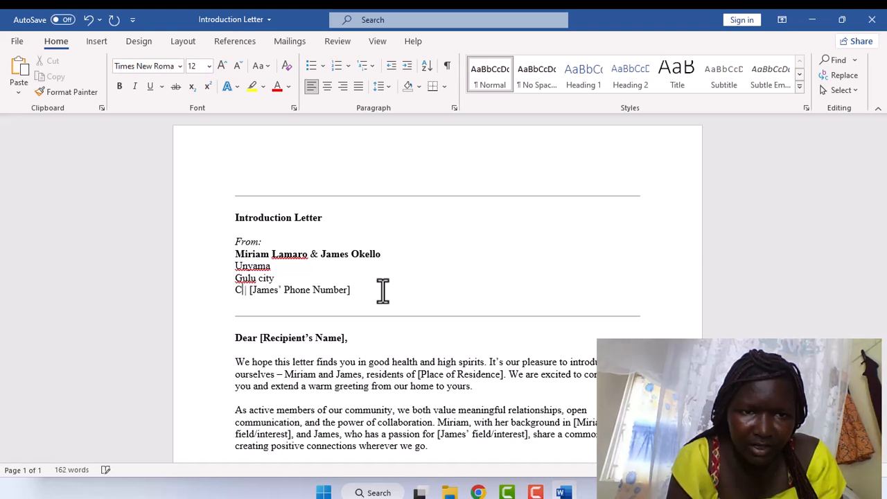
click(346, 293)
key(BackSpace)
key(BackSpace)
key(BackSpace)
key(BackSpace)
key(BackSpace)
key(BackSpace)
key(BackSpace)
key(BackSpace)
key(BackSpace)
key(BackSpace)
key(BackSpace)
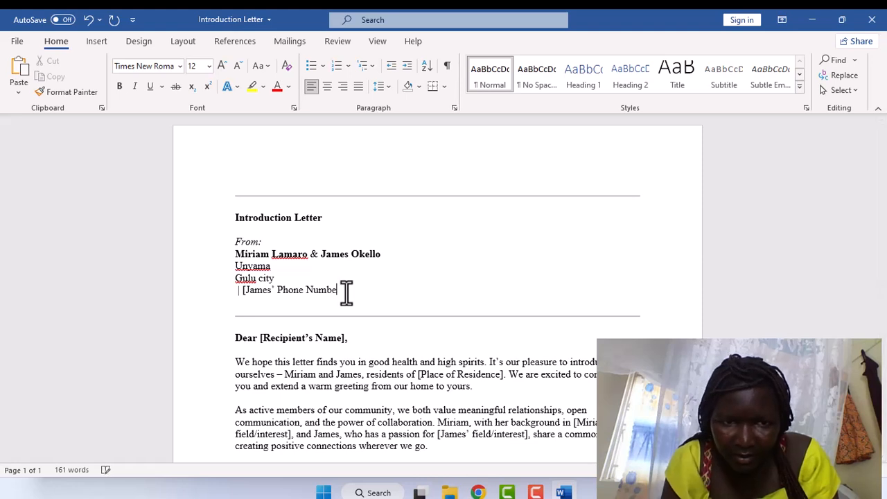
key(BackSpace)
key(BackSpace)
key(BackSpace)
key(BackSpace)
key(BackSpace)
key(BackSpace)
key(BackSpace)
key(BackSpace)
key(BackSpace)
key(BackSpace)
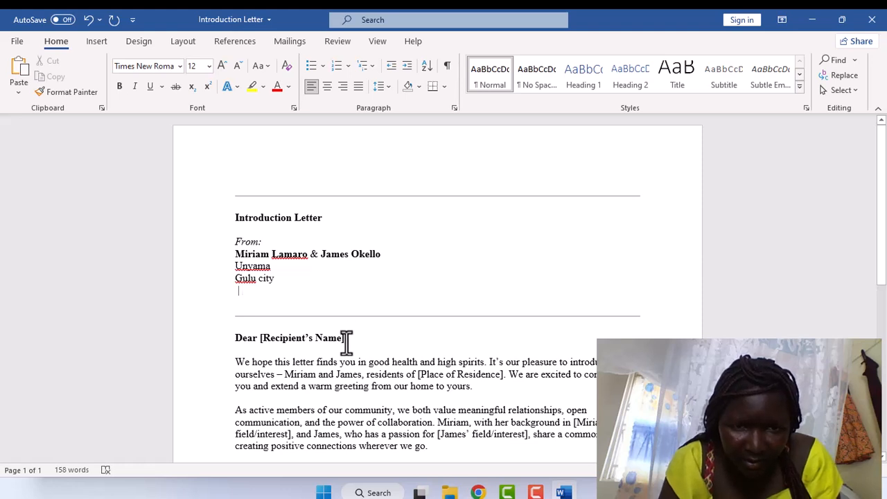
key(BackSpace)
key(BackSpace)
key(BackSpace)
key(BackSpace)
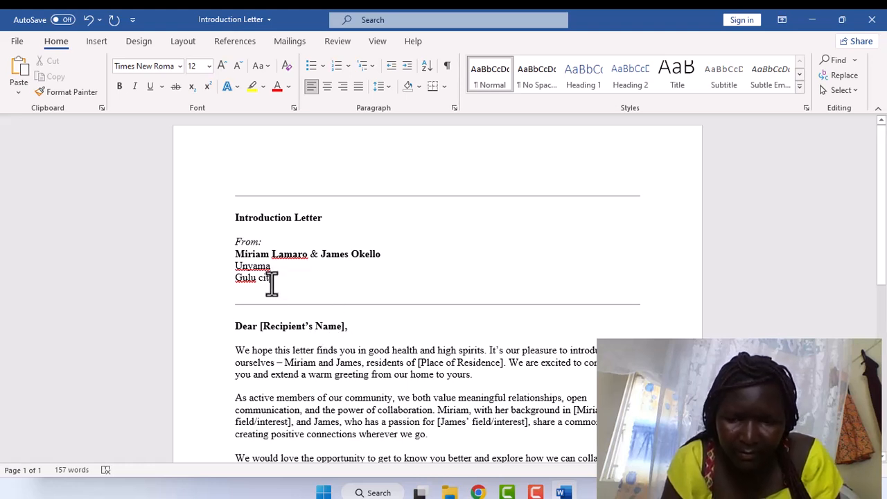
Change the greeting from 'Dear [Recipient's Name]' to 'Dear [address]' followed by empty bracket pairs.
text(y)
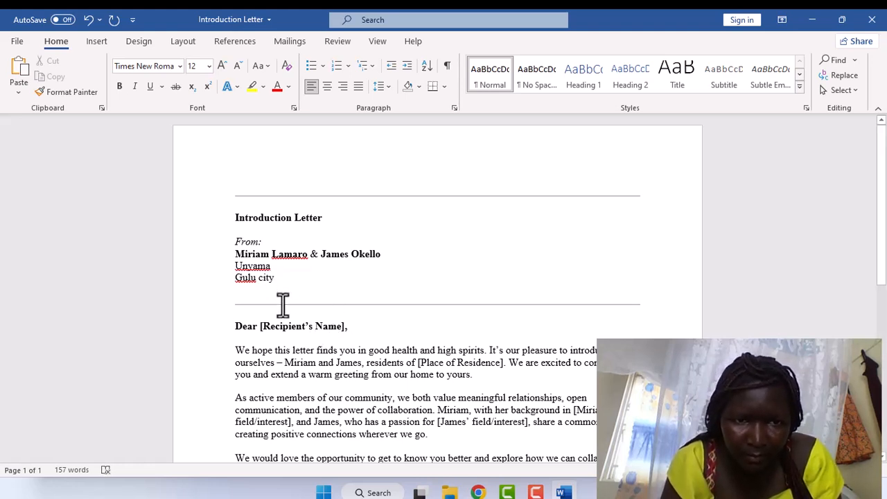
click(345, 326)
key(BackSpace)
key(BackSpace)
key(BackSpace)
key(BackSpace)
key(BackSpace)
key(BackSpace)
key(BackSpace)
key(BackSpace)
key(BackSpace)
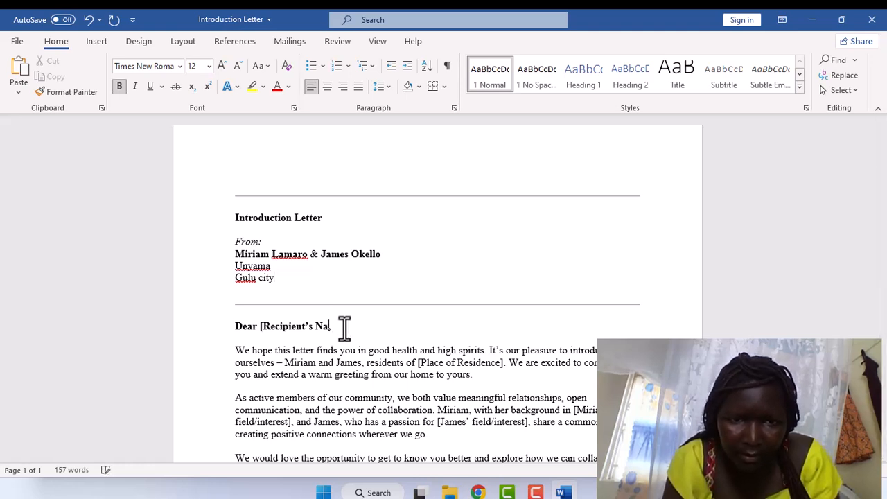
key(BackSpace)
key(BackSpace)
key(BackSpace)
key(BackSpace)
key(BackSpace)
key(BackSpace)
key(BackSpace)
key(BackSpace)
key(BackSpace)
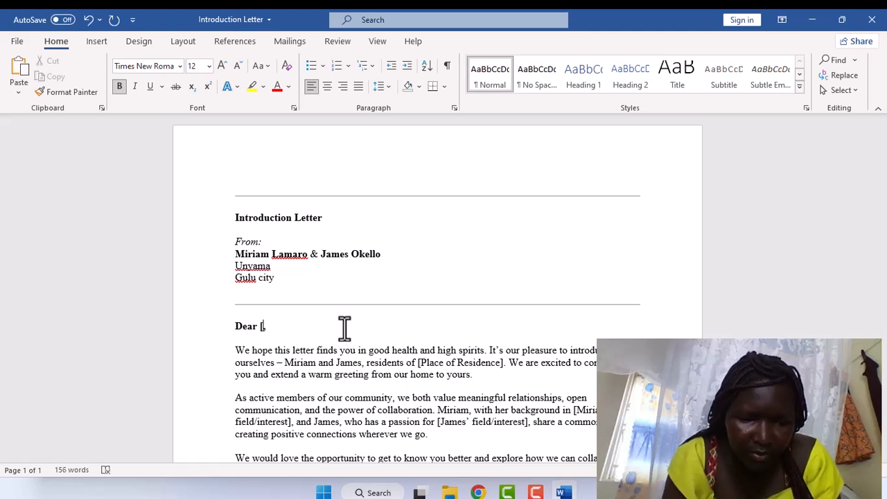
text(a,)
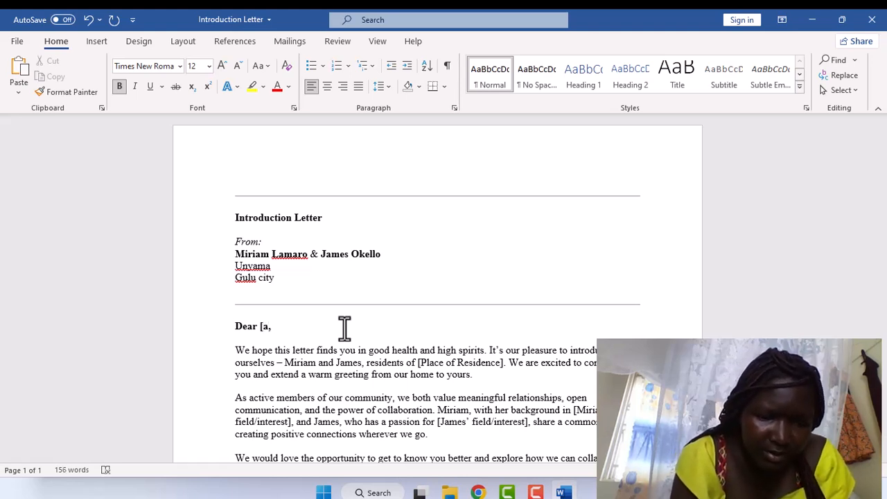
text(desss)
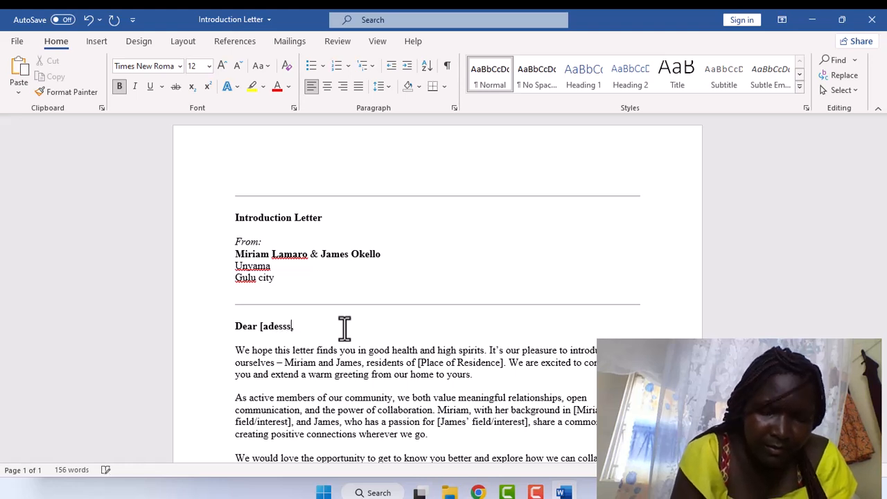
key(BackSpace)
key(BackSpace)
key(BackSpace)
key(BackSpace)
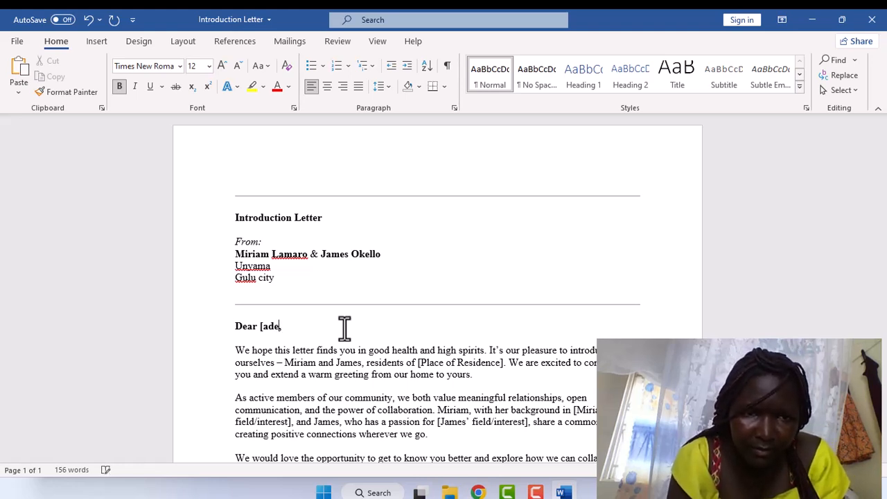
key(BackSpace)
text(ress)
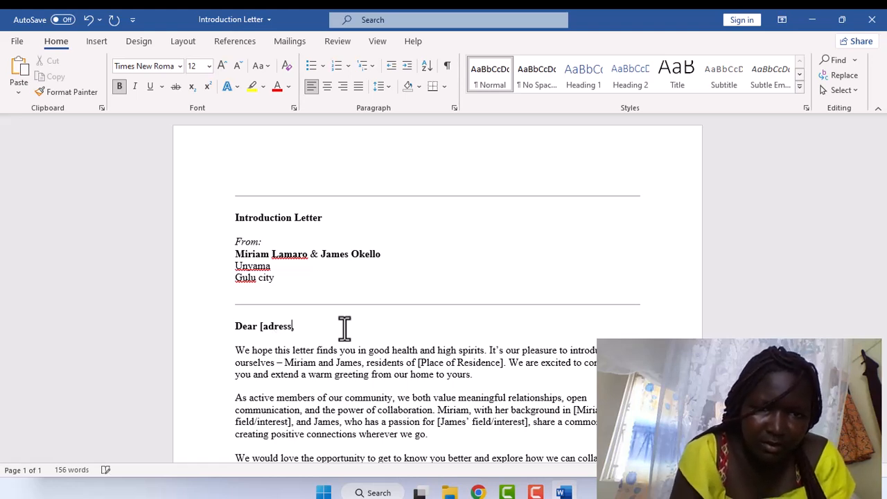
key(BackSpace)
key(BackSpace)
key(BackSpace)
key(BackSpace)
text(dress])
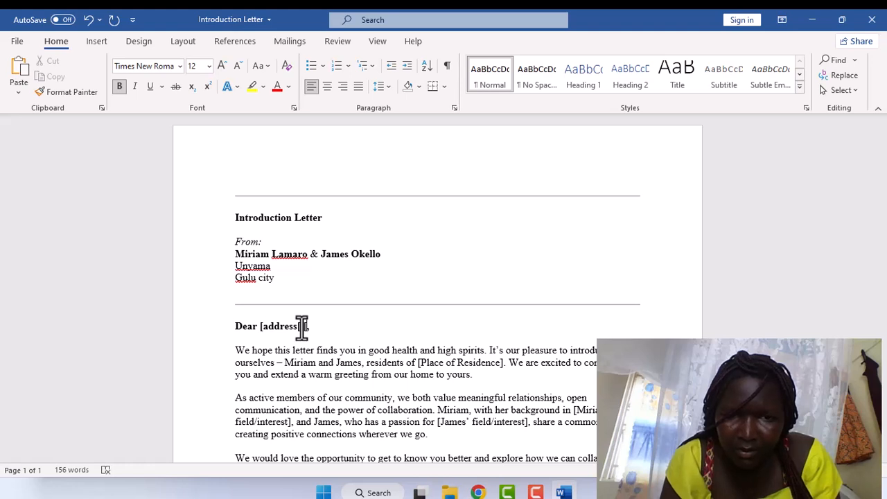
text(])
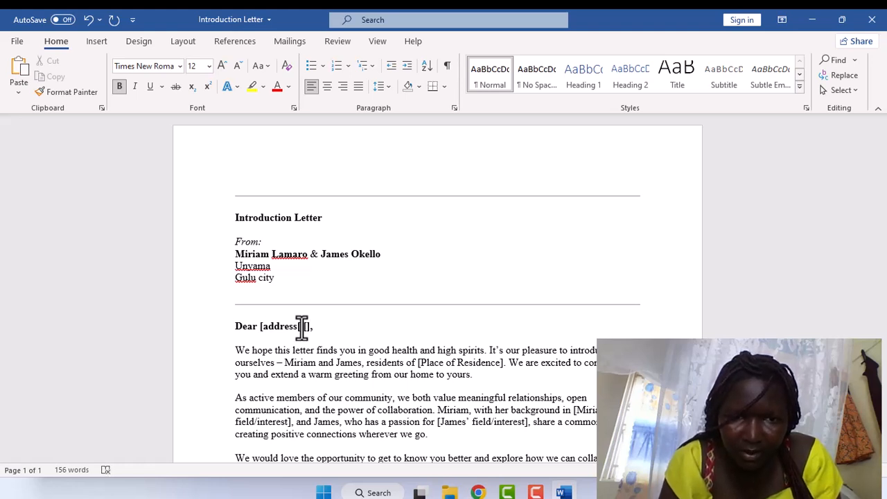
text([)
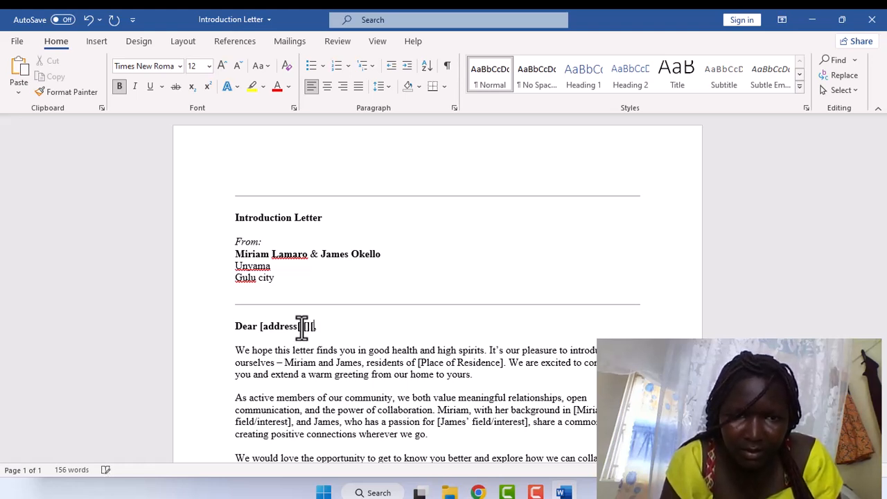
text(])
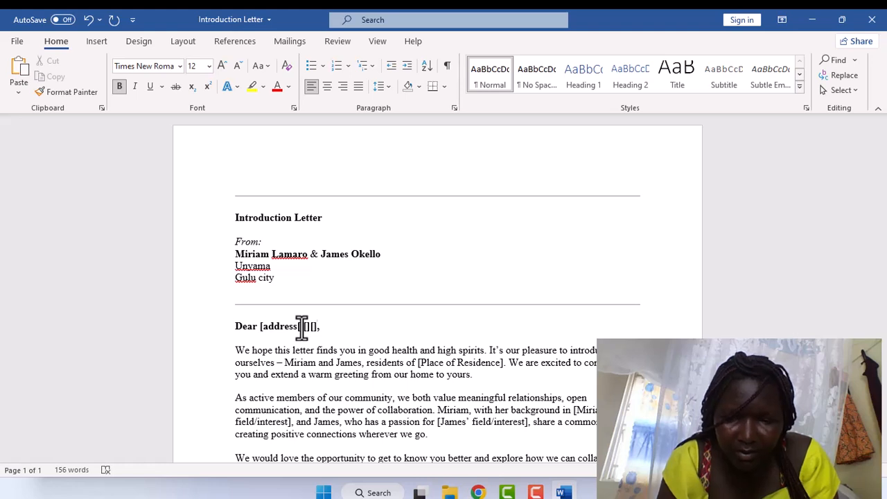
text([,[)
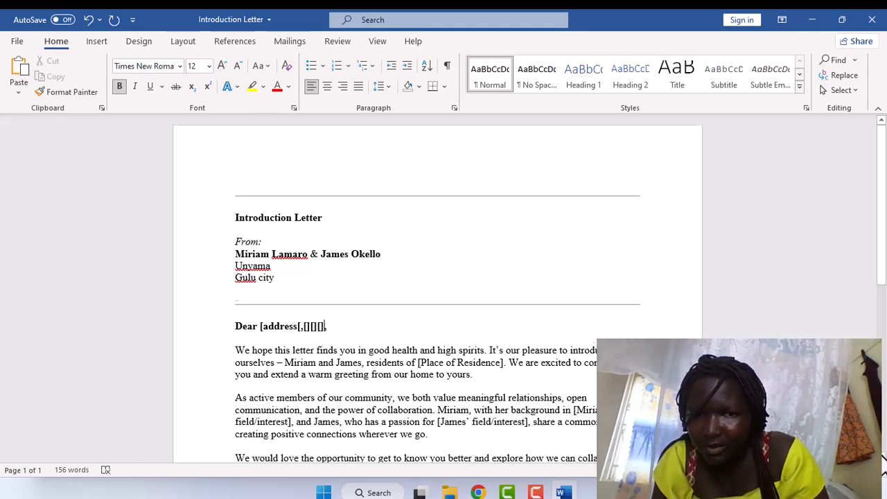
Trim the greeting line and add '[]' pairs with commas between them after the address placeholder.
scroll(884, 461, down, 3)
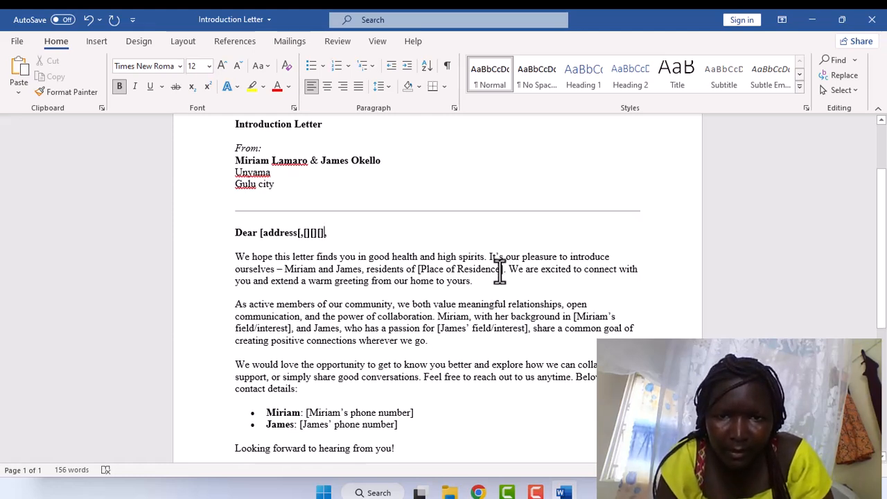
key(BackSpace)
key(BackSpace)
key(BackSpace)
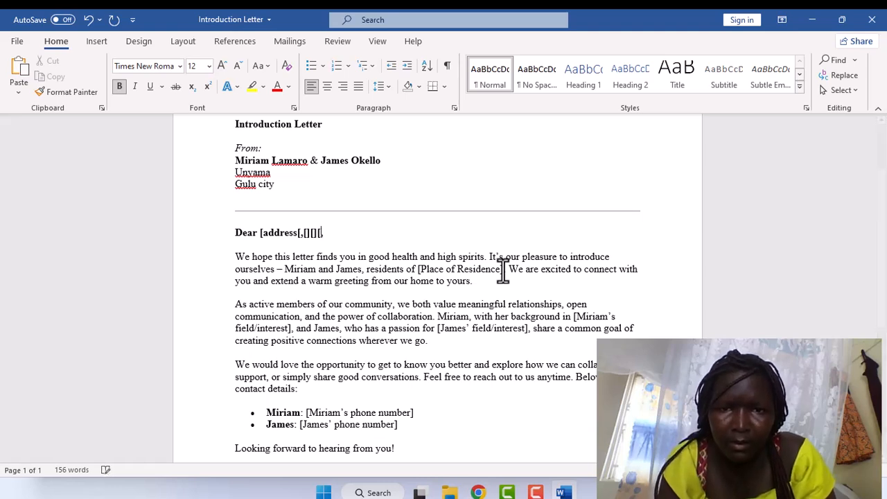
text([])
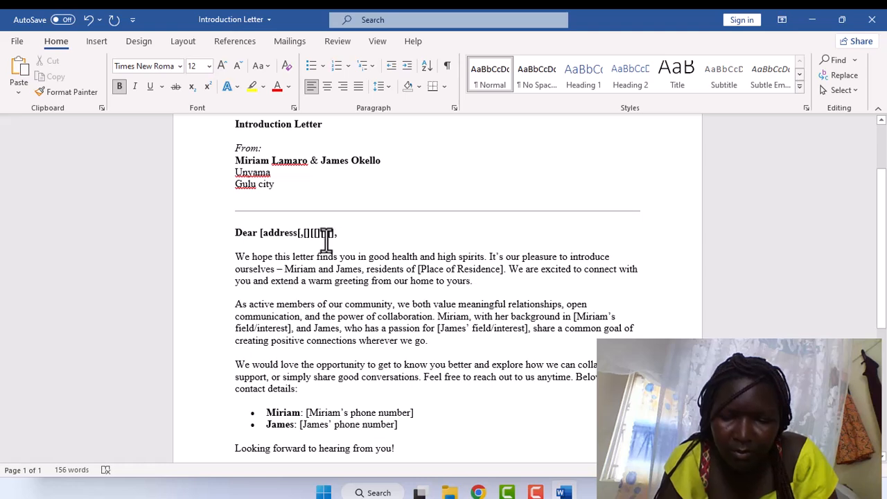
text(,)
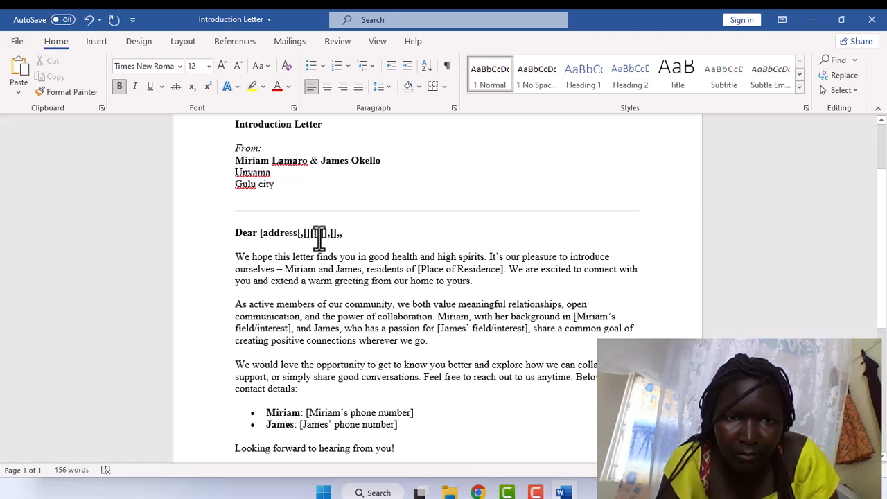
text(,)
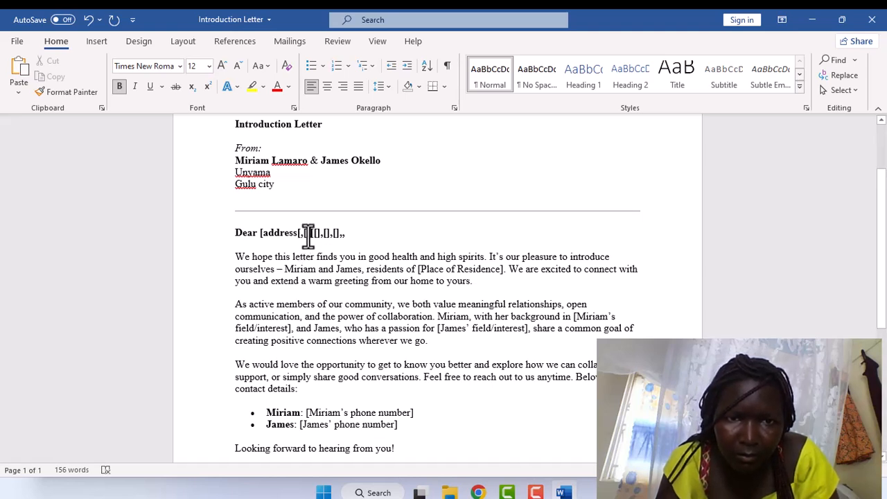
text(,[)
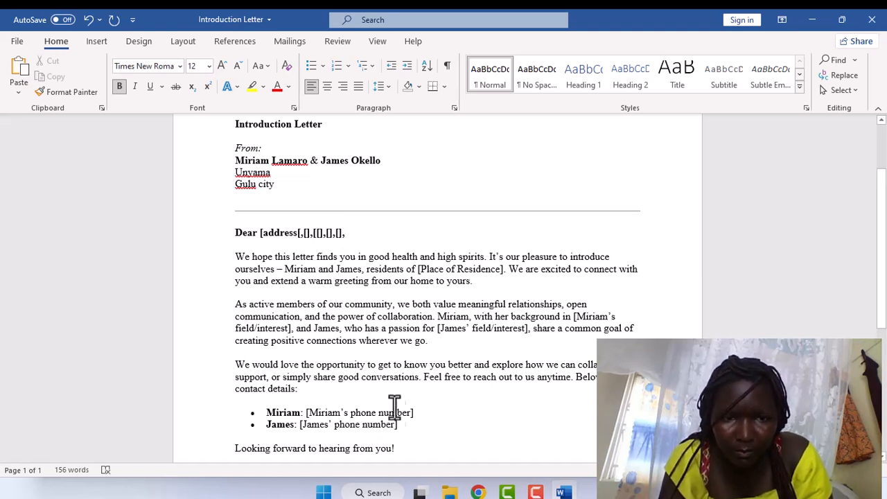
Delete the field/interest placeholder after 'passion for' and the [Place of Residence] placeholder in the body.
click(528, 331)
key(BackSpace)
key(BackSpace)
key(BackSpace)
key(BackSpace)
key(BackSpace)
key(BackSpace)
key(BackSpace)
key(BackSpace)
key(BackSpace)
key(BackSpace)
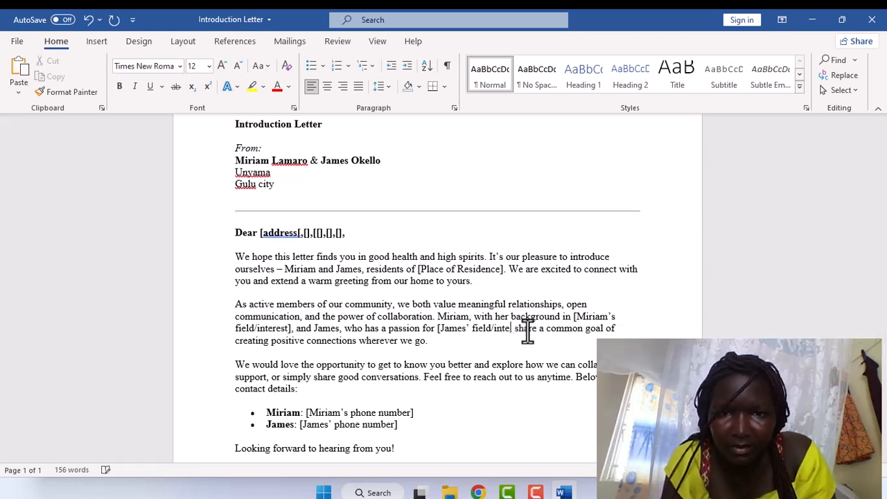
key(BackSpace)
key(BackSpace)
key(BackSpace)
key(BackSpace)
key(BackSpace)
key(BackSpace)
key(BackSpace)
key(BackSpace)
key(BackSpace)
key(BackSpace)
key(BackSpace)
key(BackSpace)
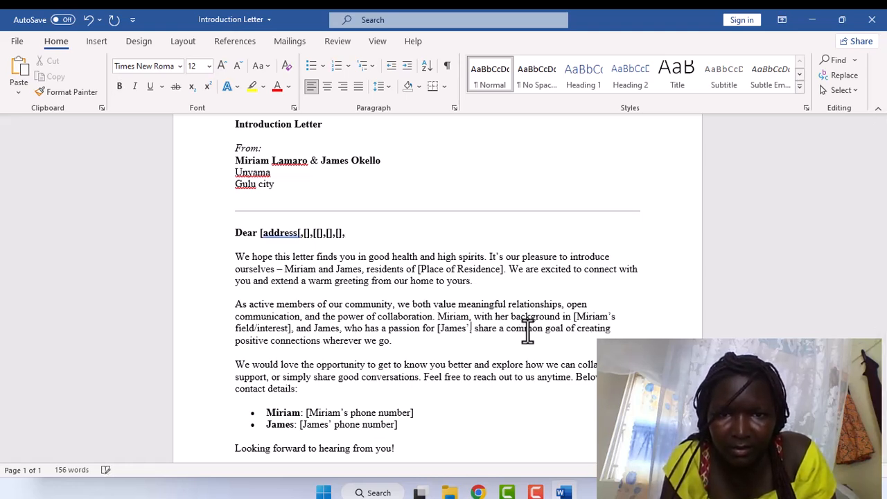
key(BackSpace)
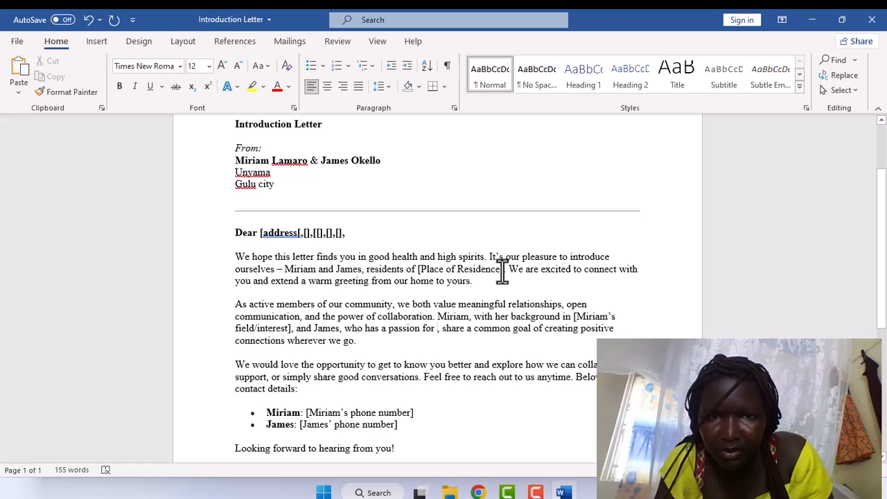
key(BackSpace)
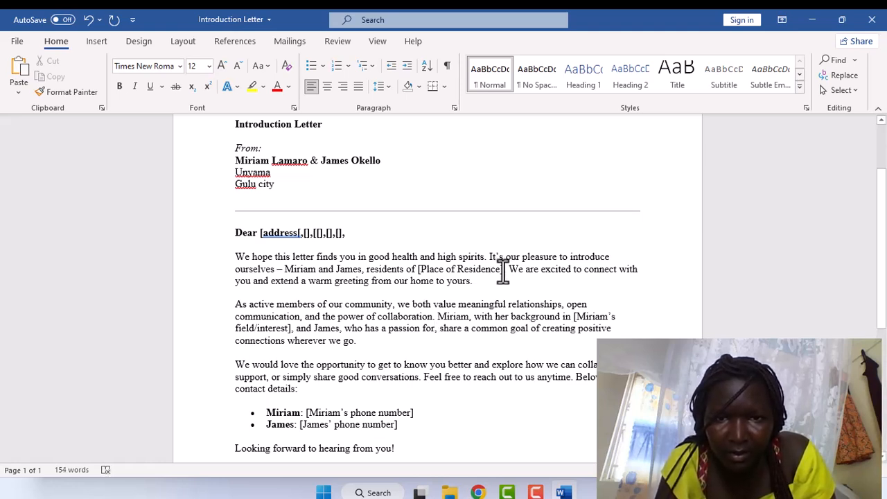
key(BackSpace)
key(BackSpace)
key(BackSpace)
key(BackSpace)
key(BackSpace)
key(BackSpace)
key(BackSpace)
key(BackSpace)
key(BackSpace)
key(BackSpace)
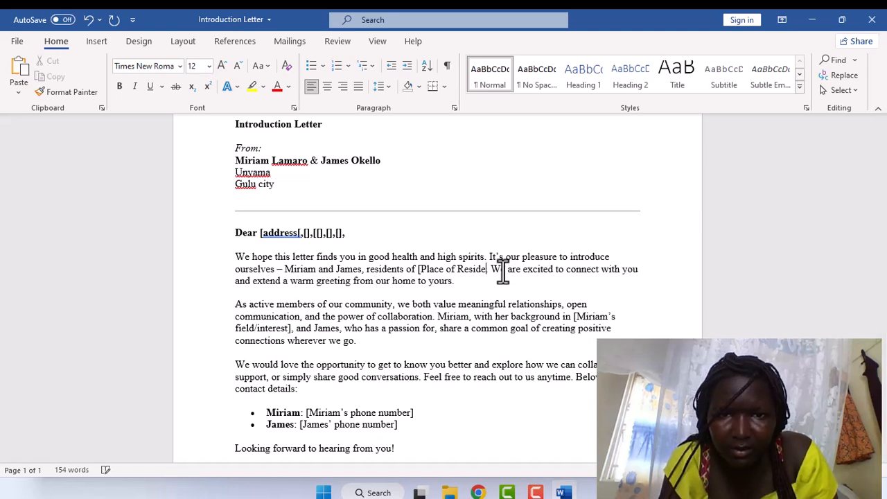
key(BackSpace)
key(BackSpace)
key(BackSpace)
key(BackSpace)
key(BackSpace)
key(BackSpace)
key(BackSpace)
key(BackSpace)
key(BackSpace)
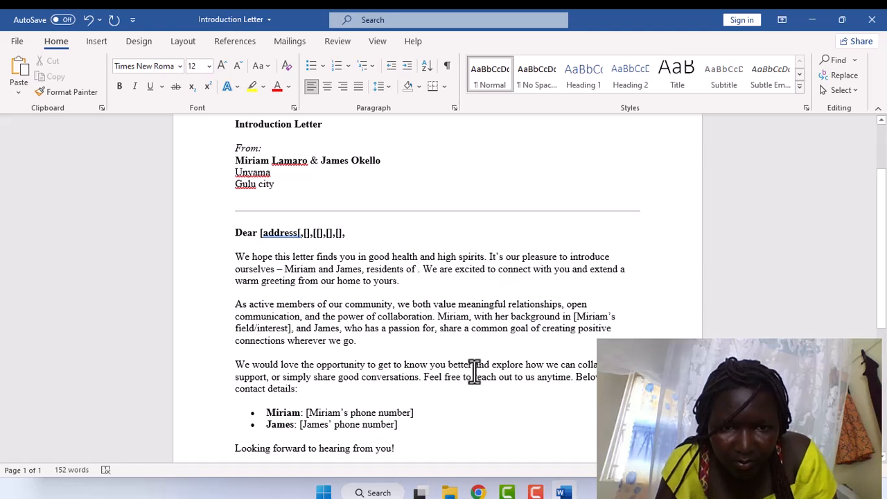
Replace both phone-number placeholders in the contact details list with each sender's phone number.
click(416, 414)
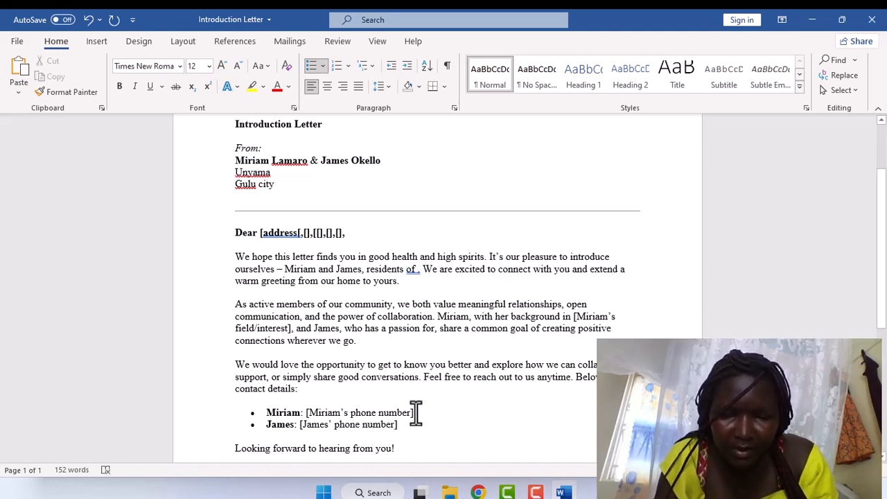
key(BackSpace)
key(BackSpace)
key(BackSpace)
key(BackSpace)
key(BackSpace)
key(BackSpace)
key(BackSpace)
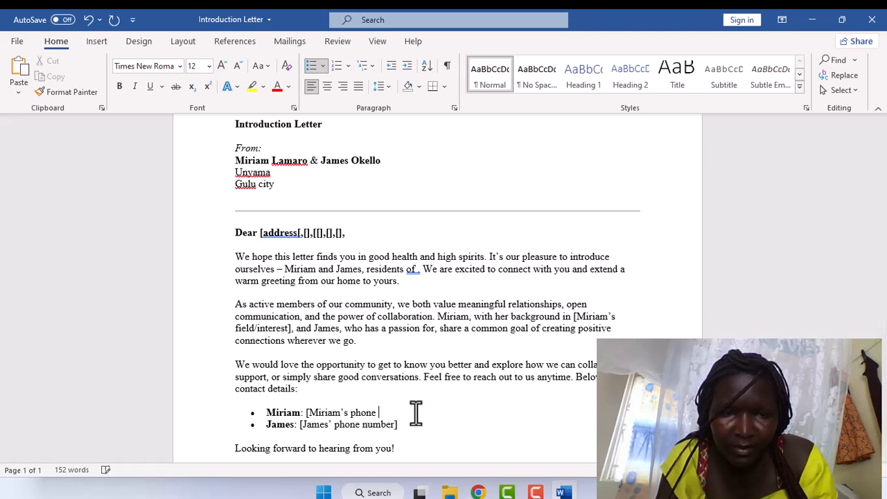
key(BackSpace)
key(BackSpace)
key(BackSpace)
key(BackSpace)
key(BackSpace)
key(BackSpace)
key(BackSpace)
key(BackSpace)
key(BackSpace)
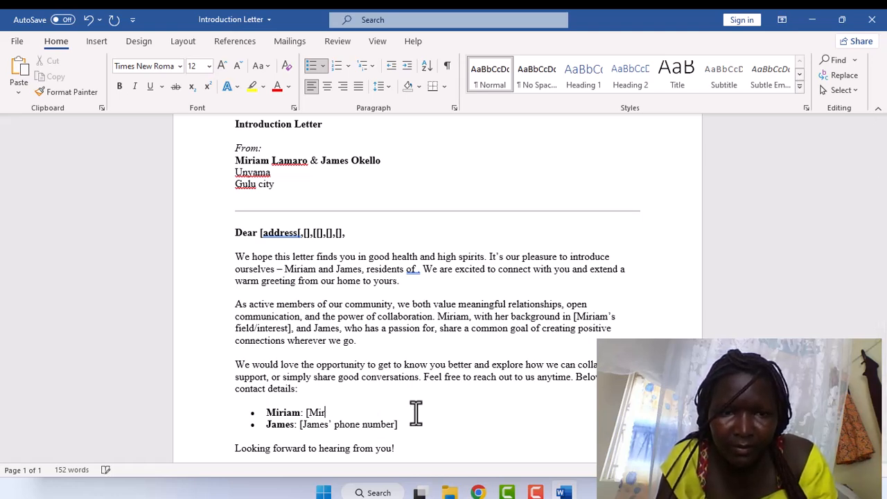
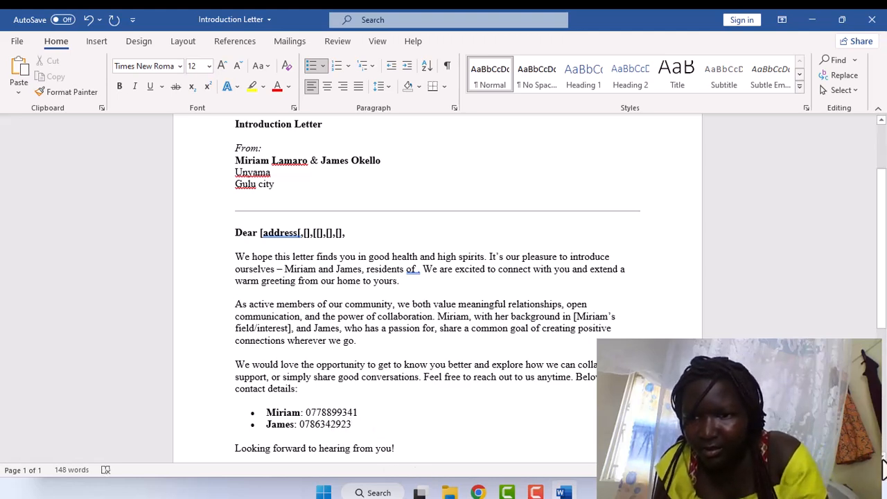
Choose Ignore All for the flagged surname, village and town names, then save the letter with Ctrl+S.
scroll(883, 457, down, 2)
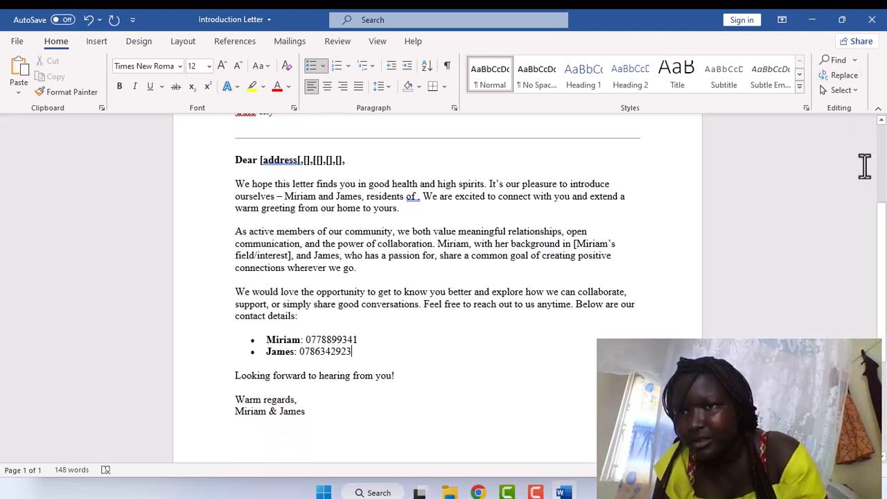
scroll(881, 125, up, 2)
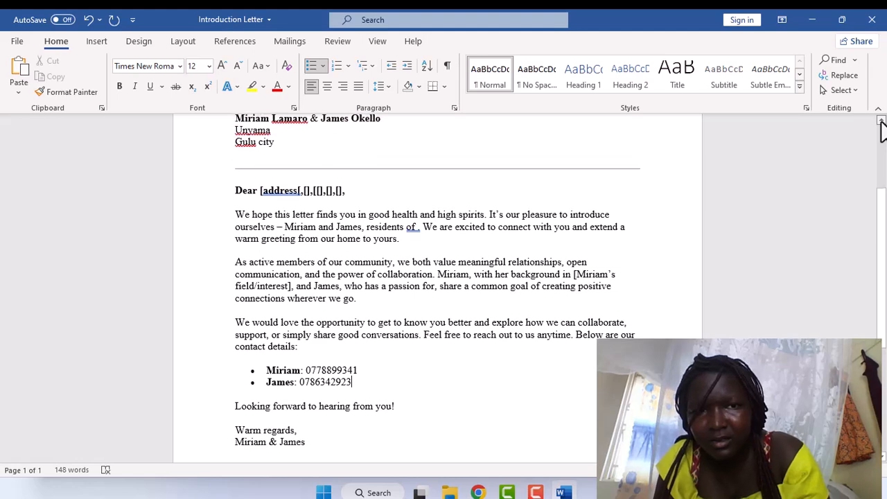
scroll(882, 125, up, 2)
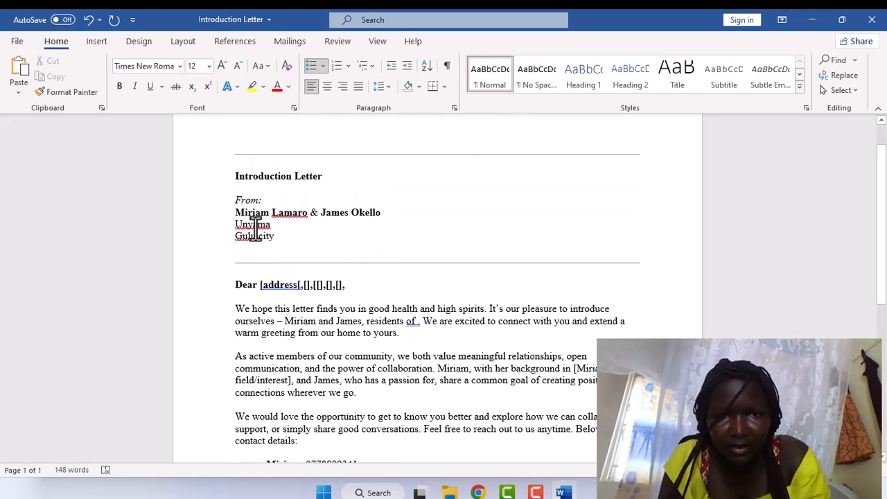
click(289, 215)
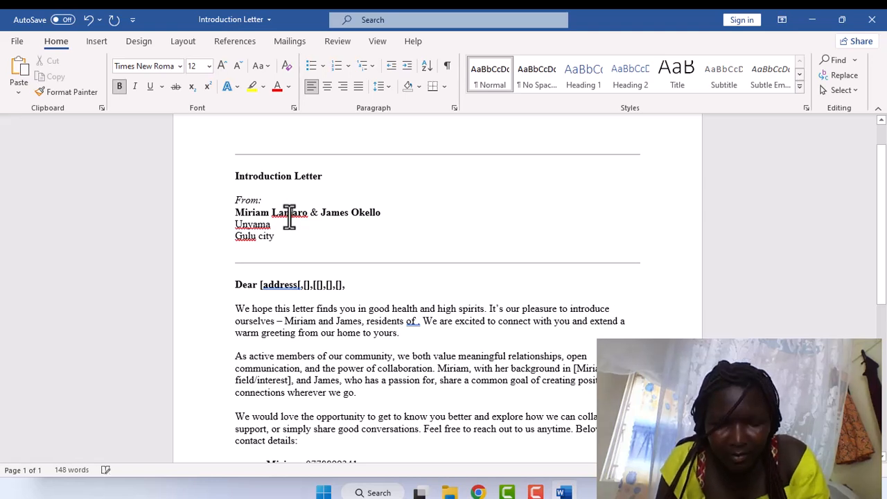
right_click(289, 215)
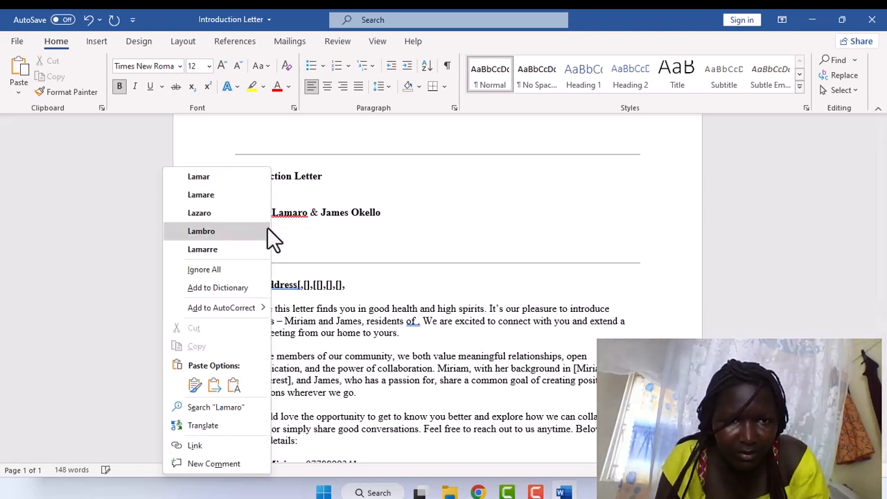
click(263, 269)
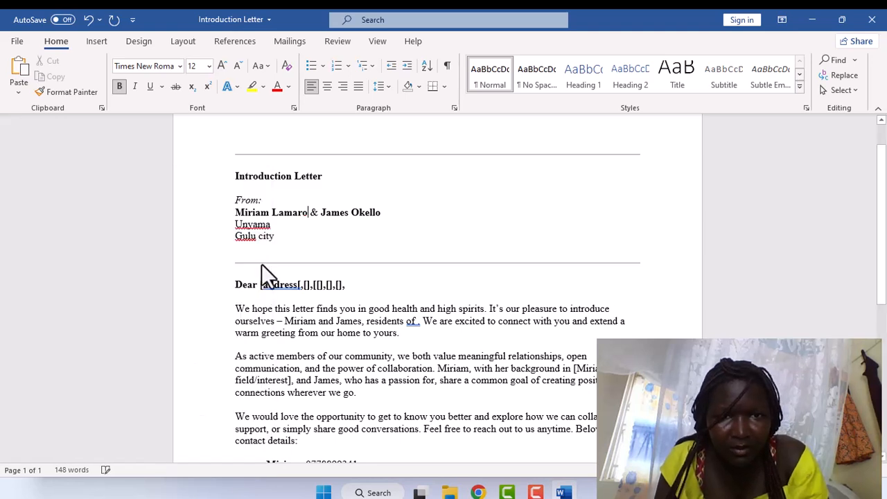
right_click(254, 224)
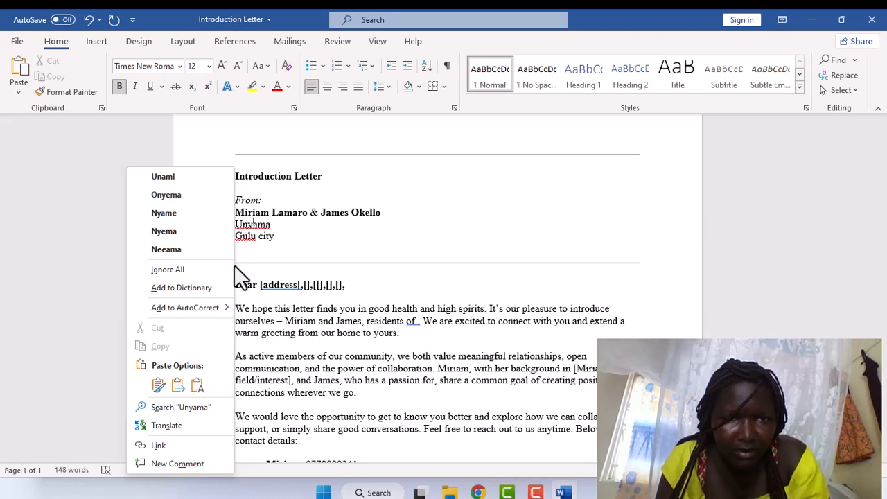
click(221, 269)
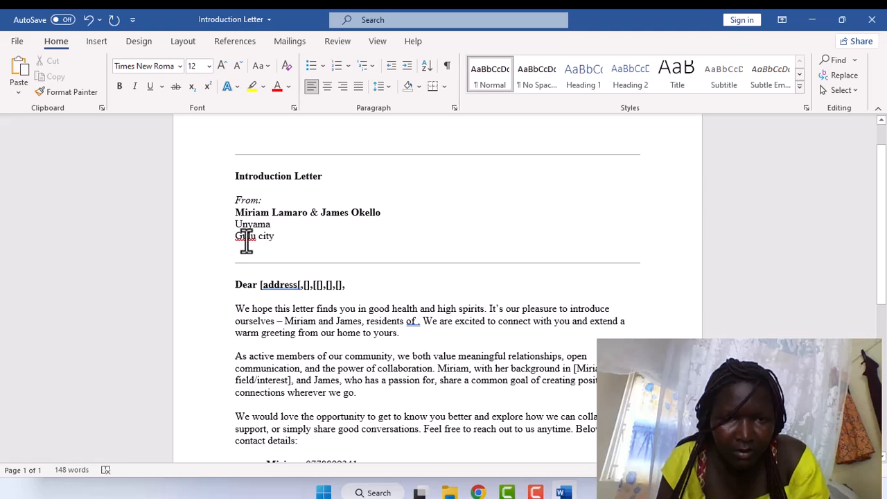
right_click(246, 239)
click(214, 275)
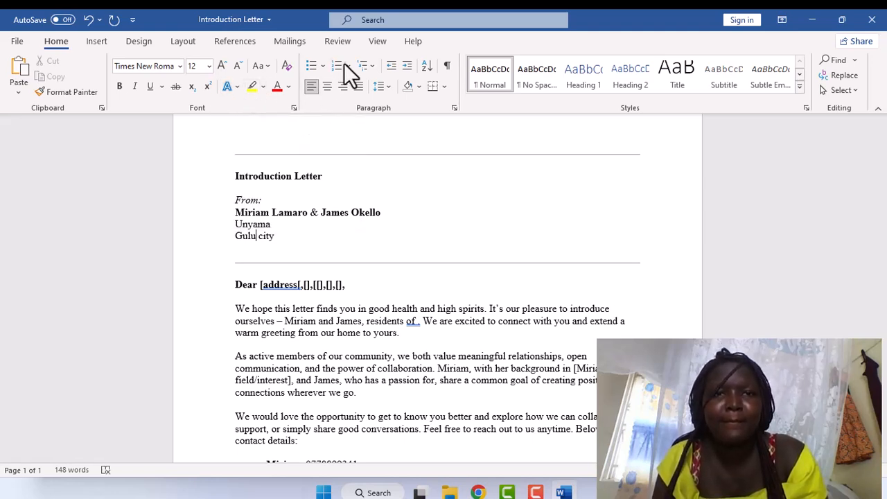
key(ctrl+s)
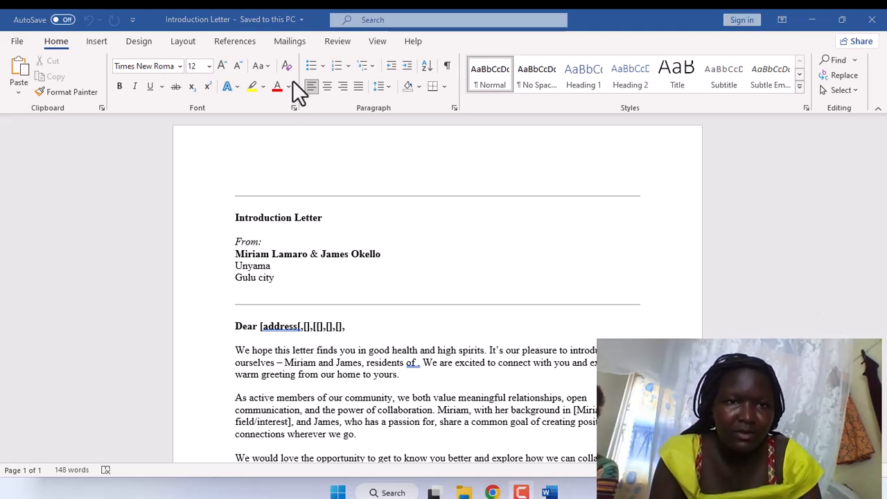
Run the Step-by-Step Mail Merge Wizard with Letters and the current document, choosing to type a new list.
click(290, 43)
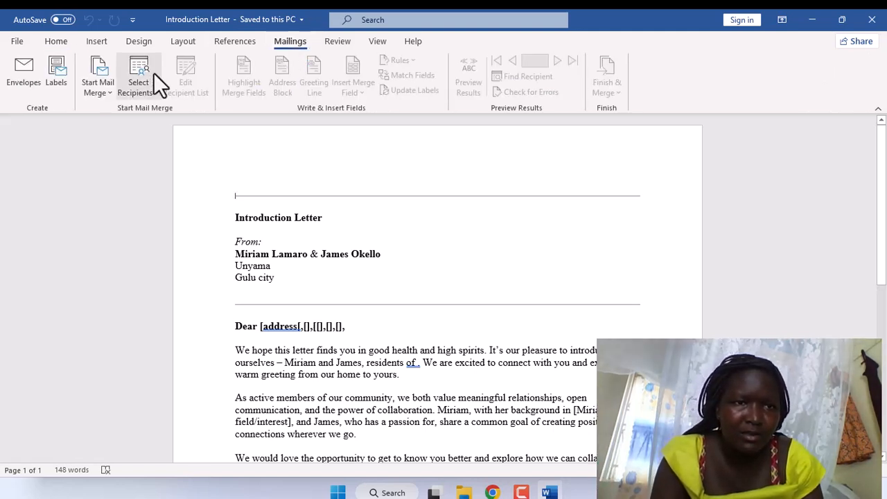
click(111, 104)
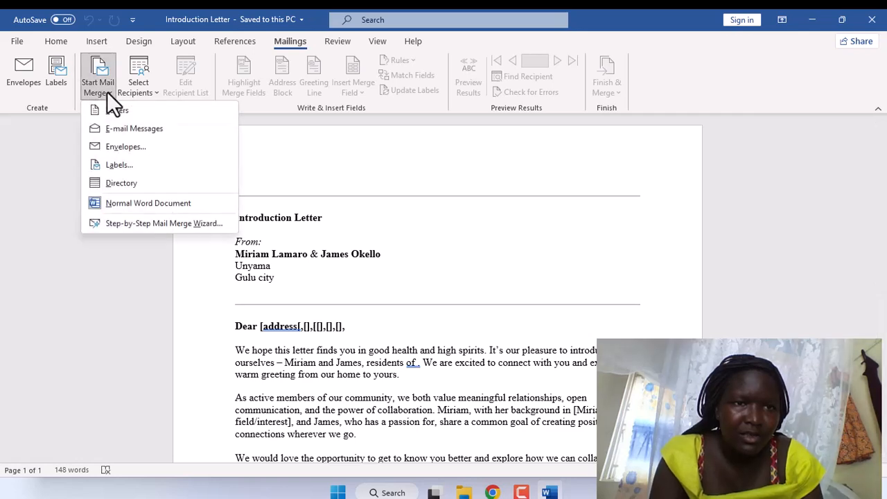
click(127, 227)
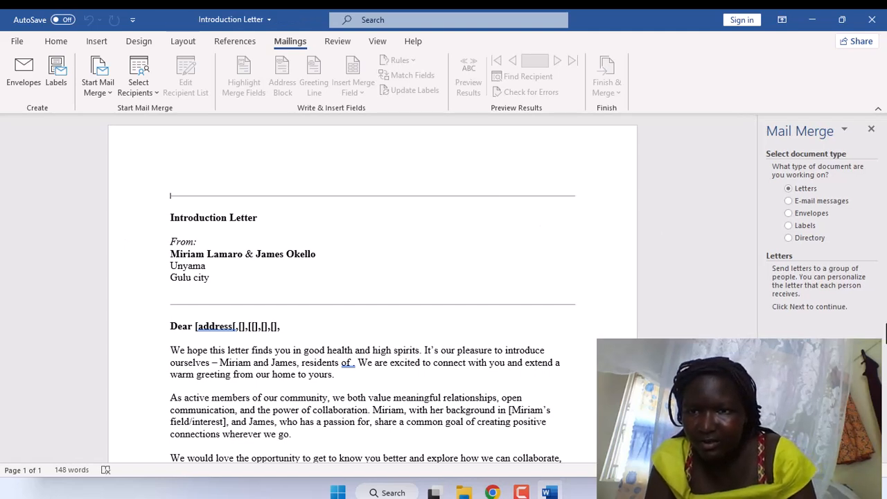
click(825, 453)
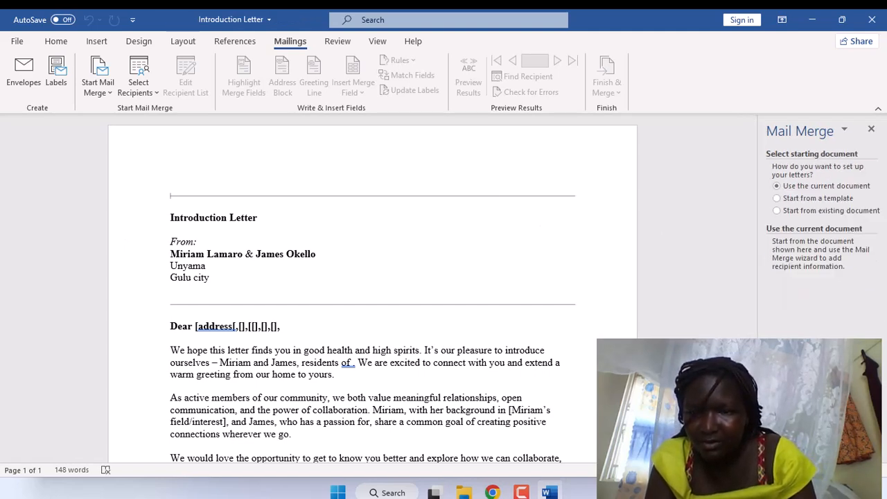
click(825, 454)
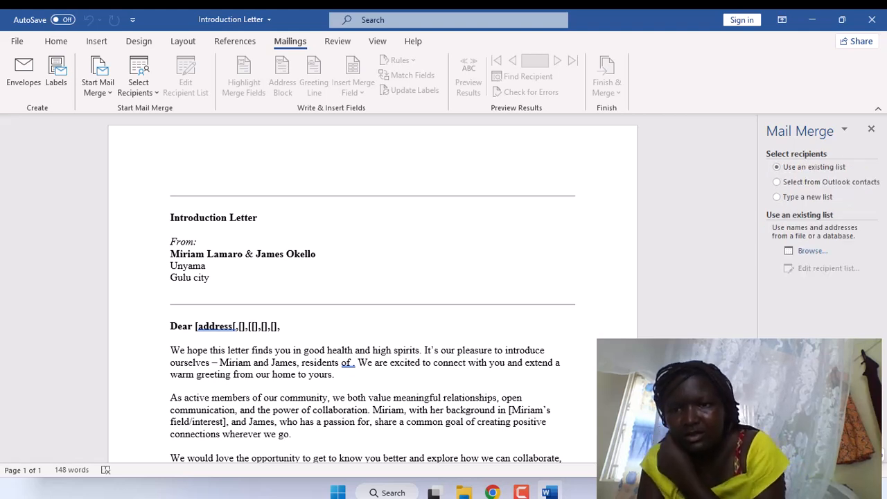
click(776, 198)
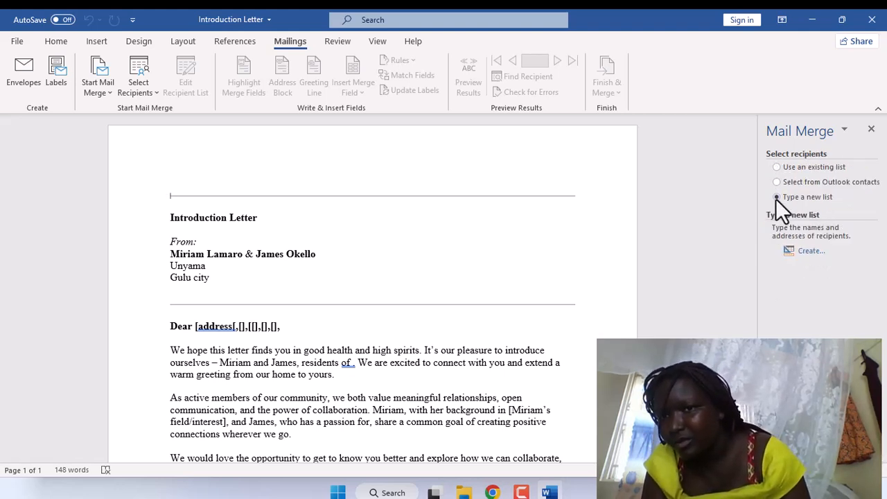
click(798, 251)
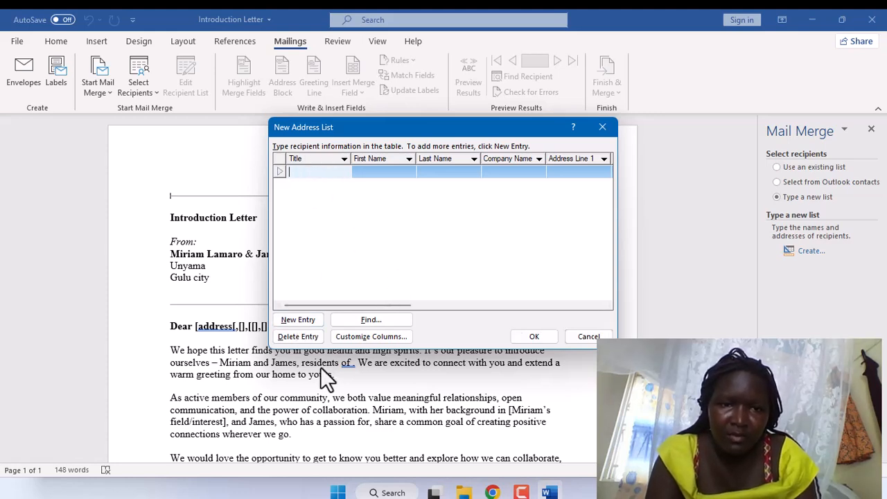
Customize the address list columns, renaming the Title field to ADRESS.
click(348, 338)
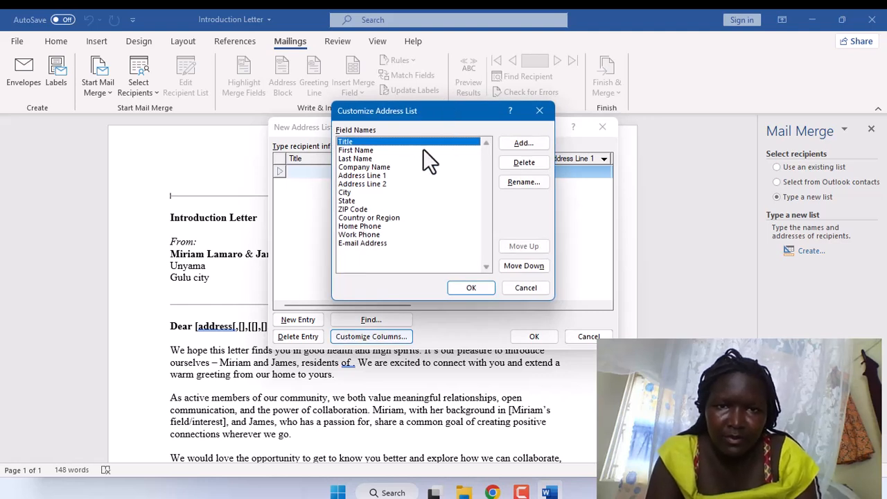
click(506, 184)
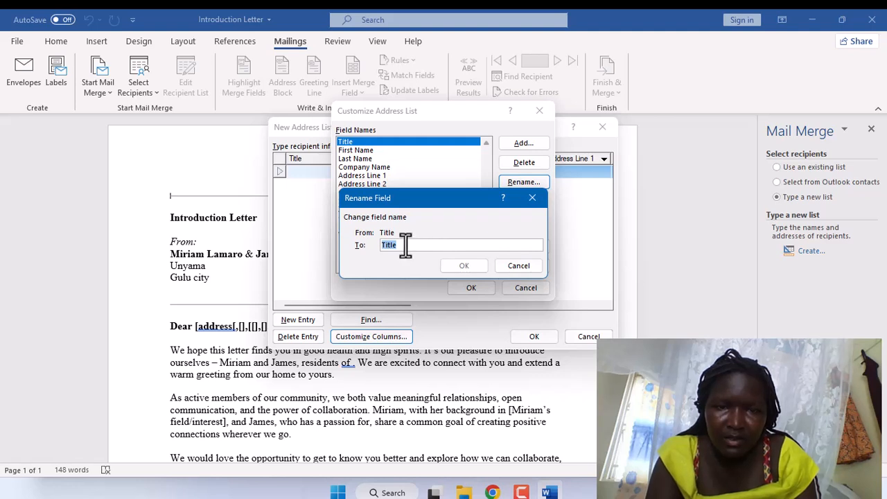
key(BackSpace)
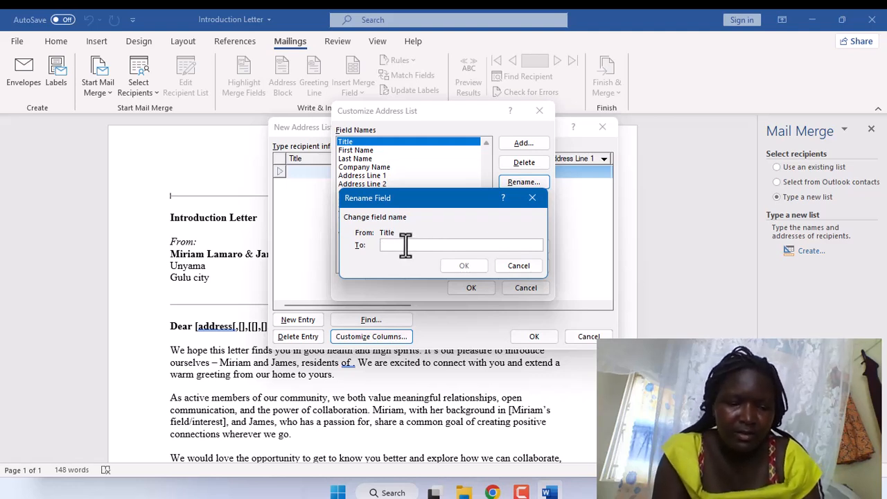
text(a)
key(BackSpace)
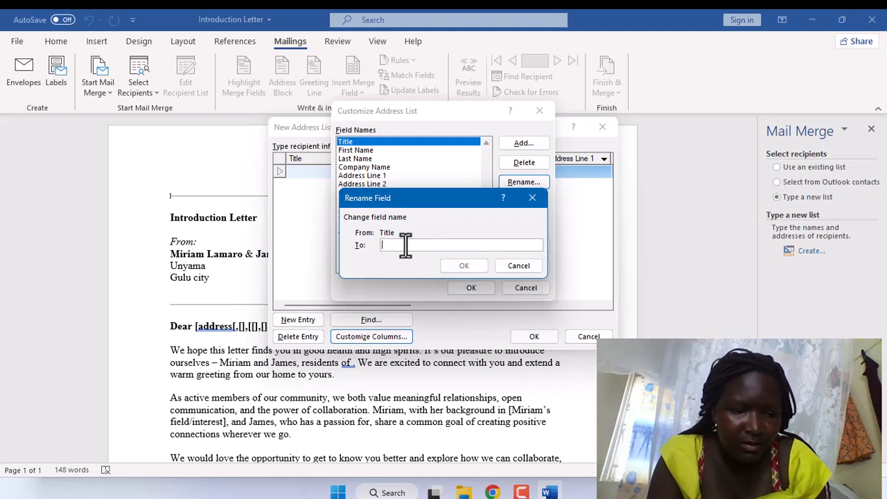
text(ADR)
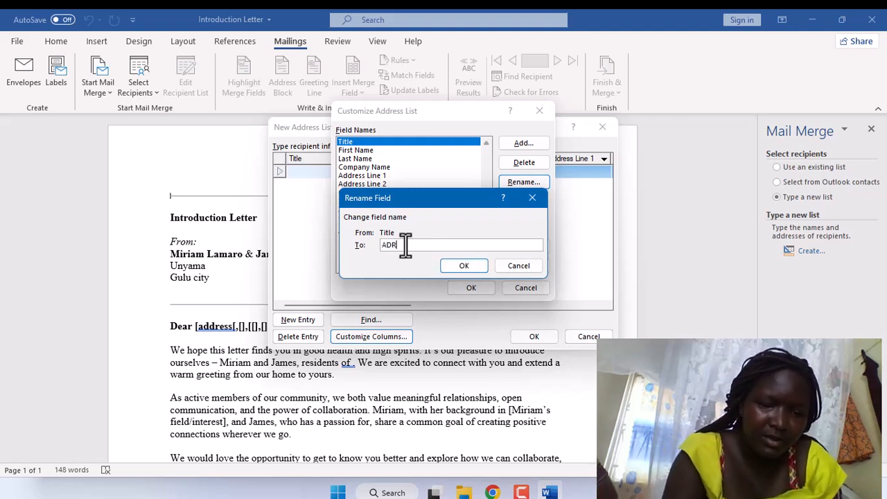
text(ES)
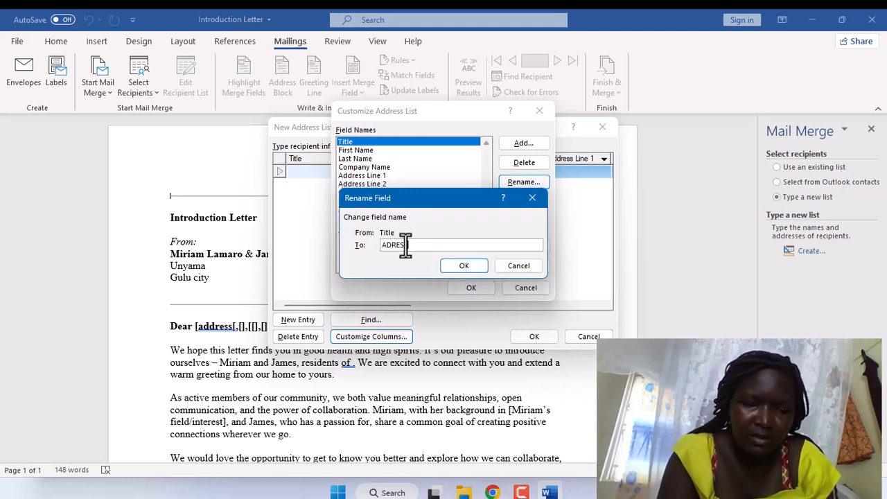
text(S)
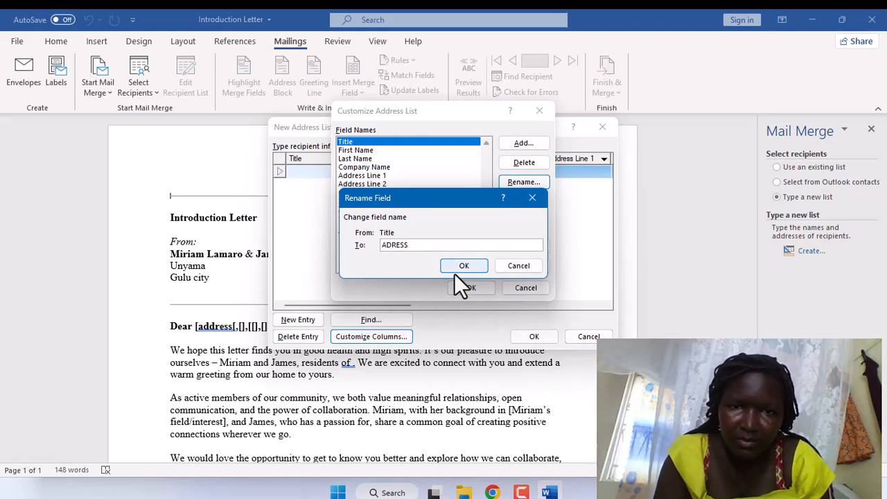
click(454, 271)
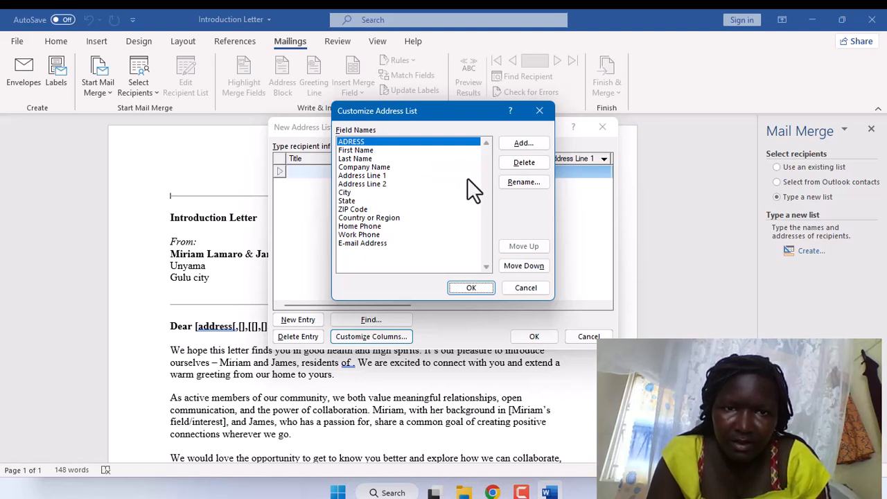
Rename the Company Name field to CONTACT.
click(436, 175)
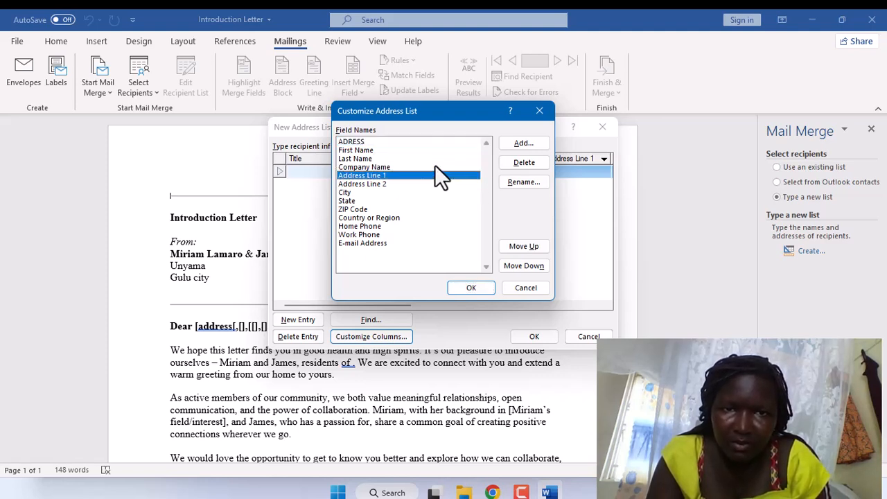
click(435, 166)
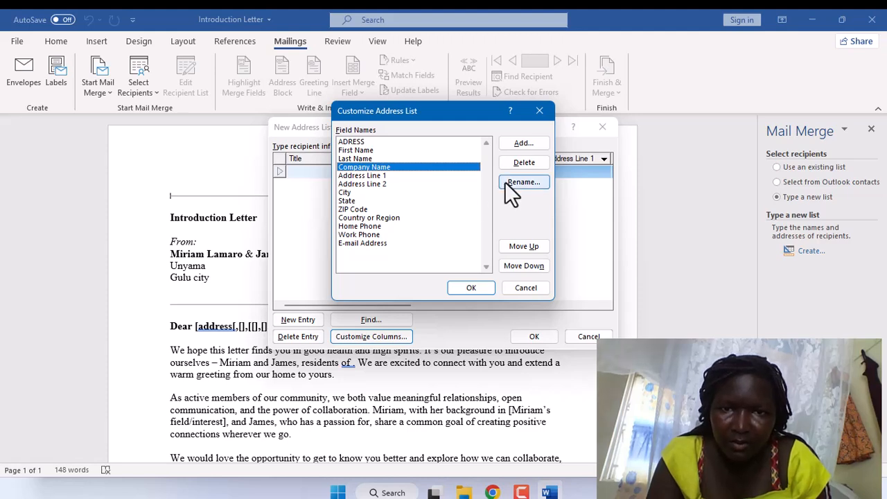
click(506, 183)
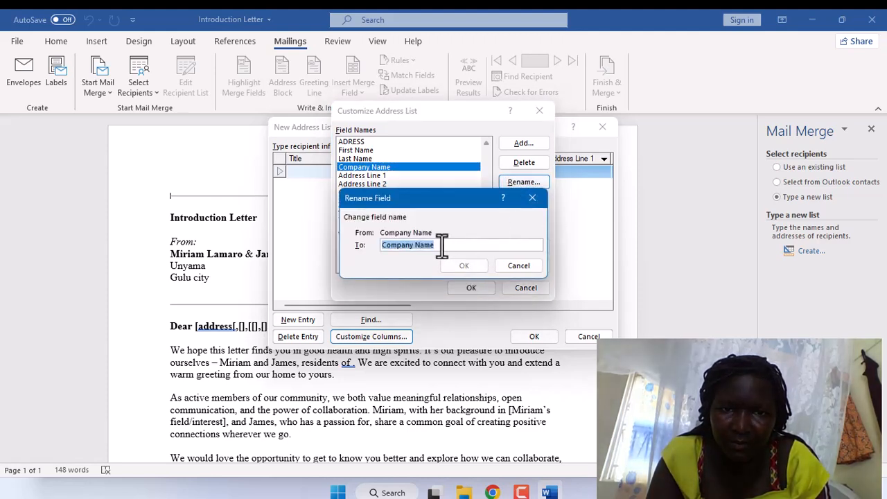
key(BackSpace)
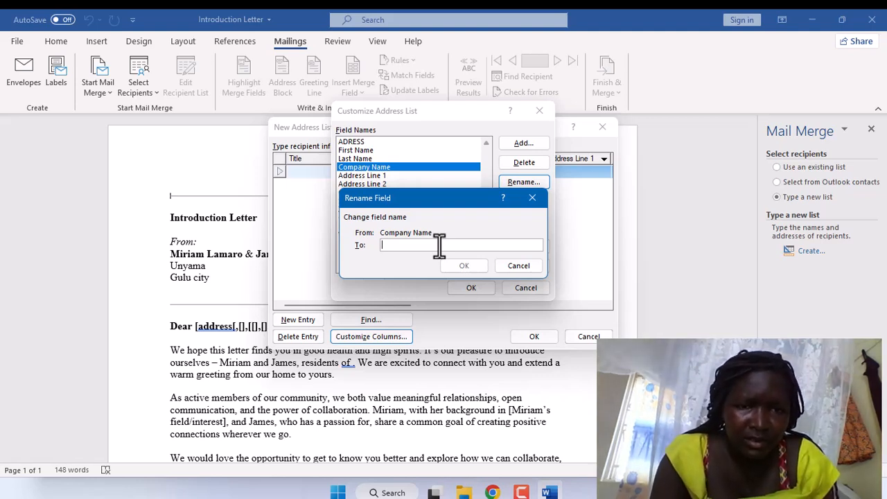
text(CONTACU)
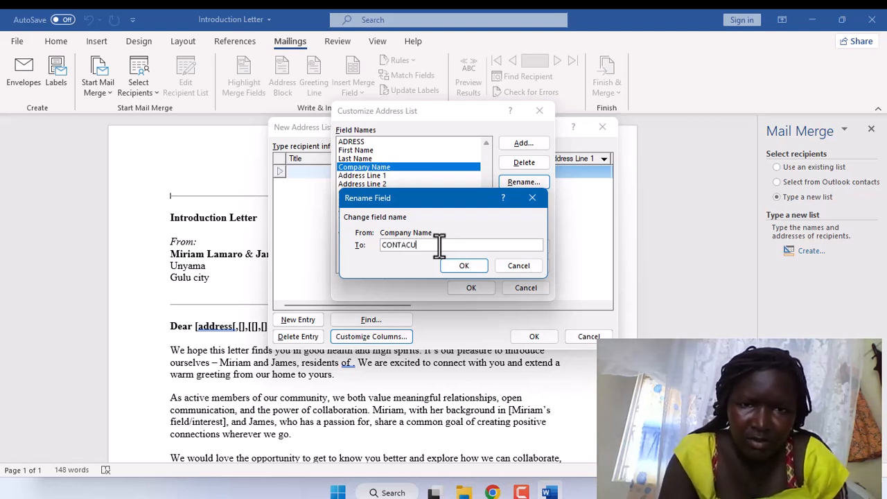
key(BackSpace)
text(AT)
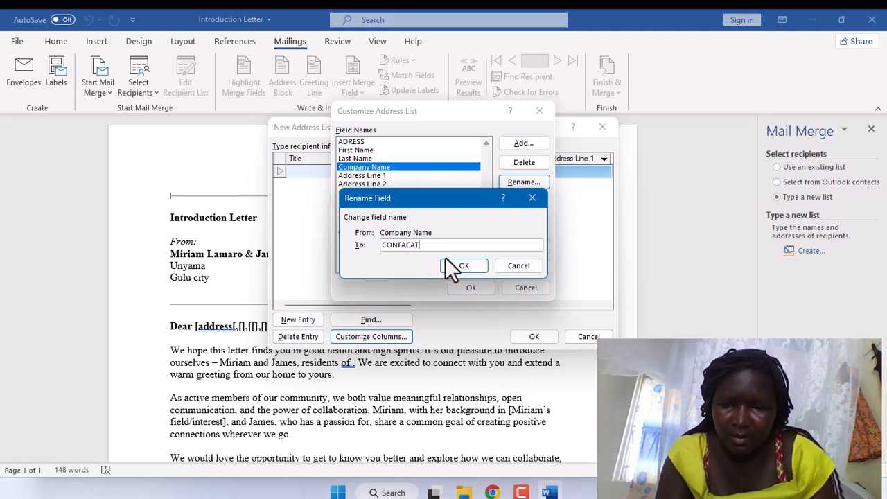
key(BackSpace)
key(BackSpace)
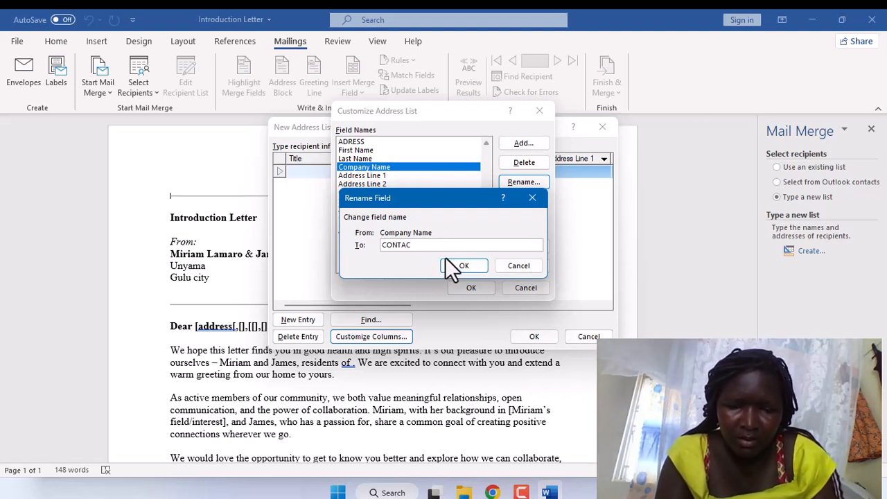
text(T)
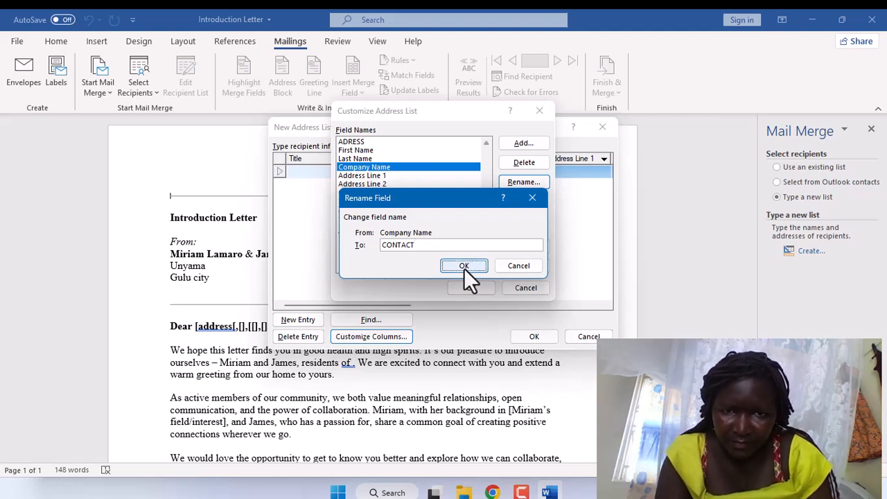
click(464, 266)
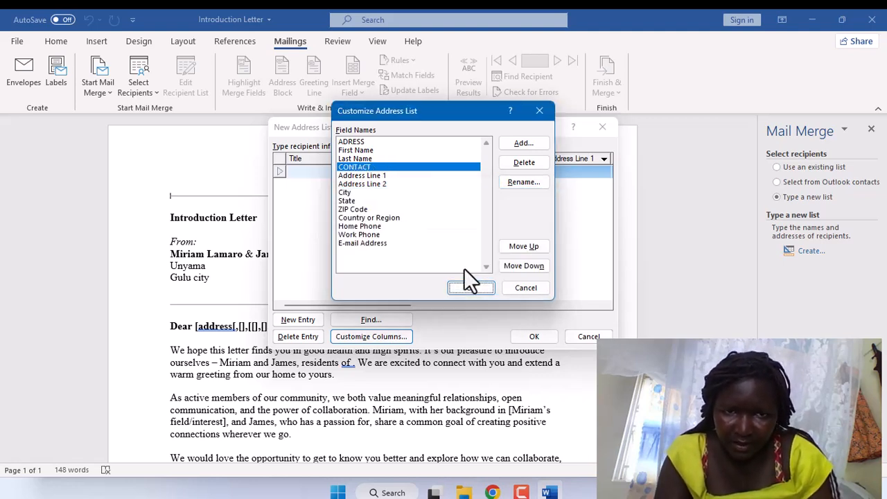
Delete the Address Line 1, Address Line 2, City and Work Phone fields from the address list.
click(396, 174)
click(525, 163)
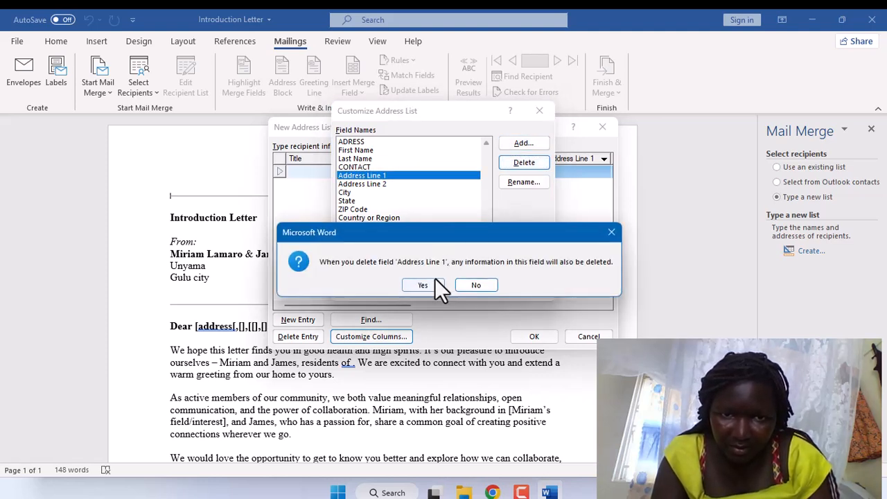
click(434, 285)
click(379, 177)
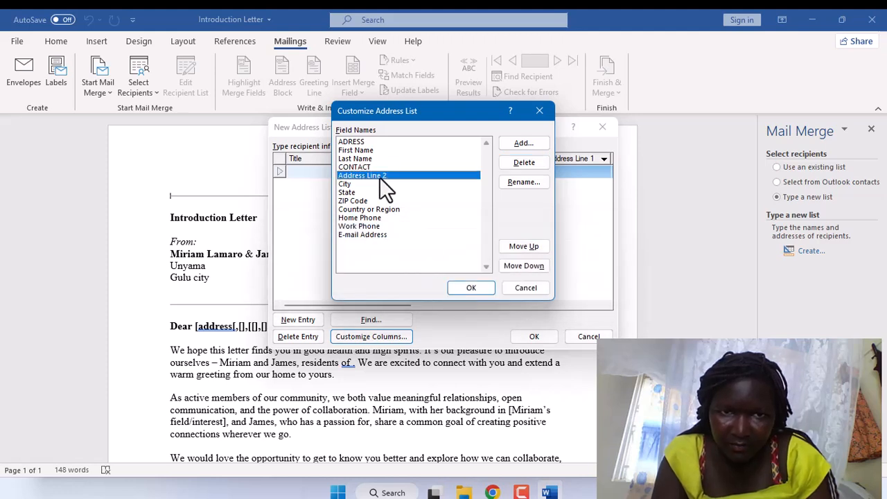
click(512, 167)
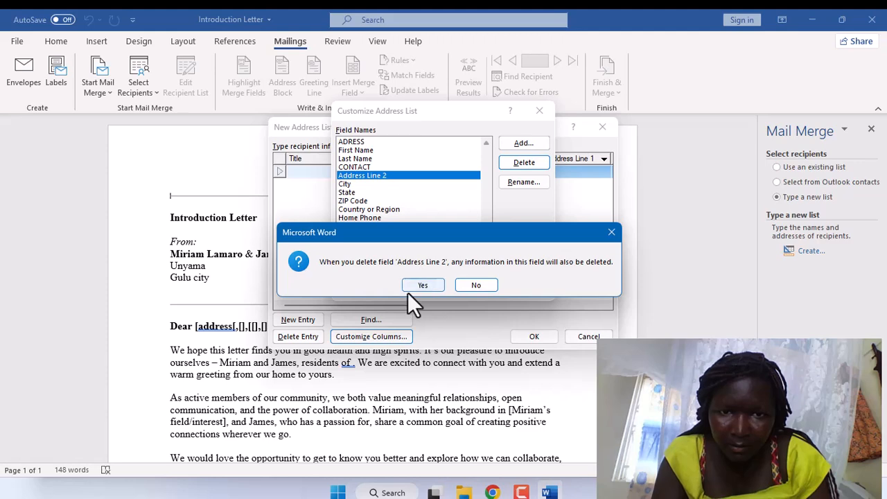
click(416, 286)
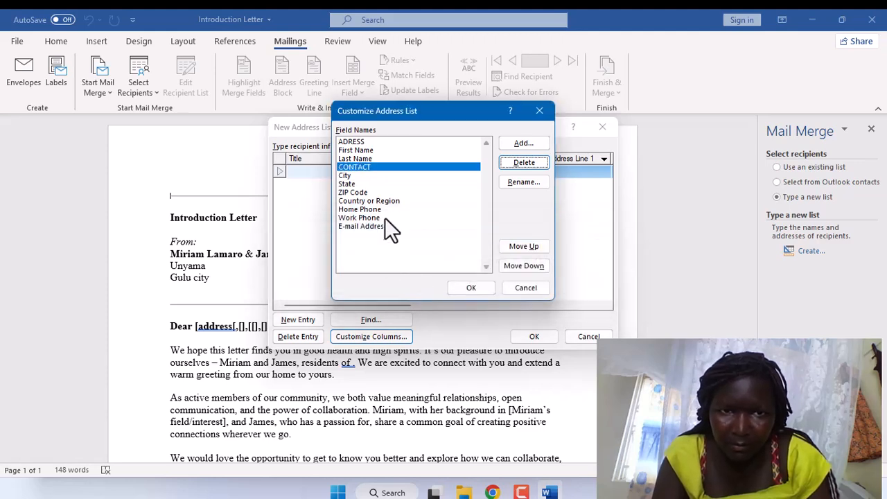
click(390, 175)
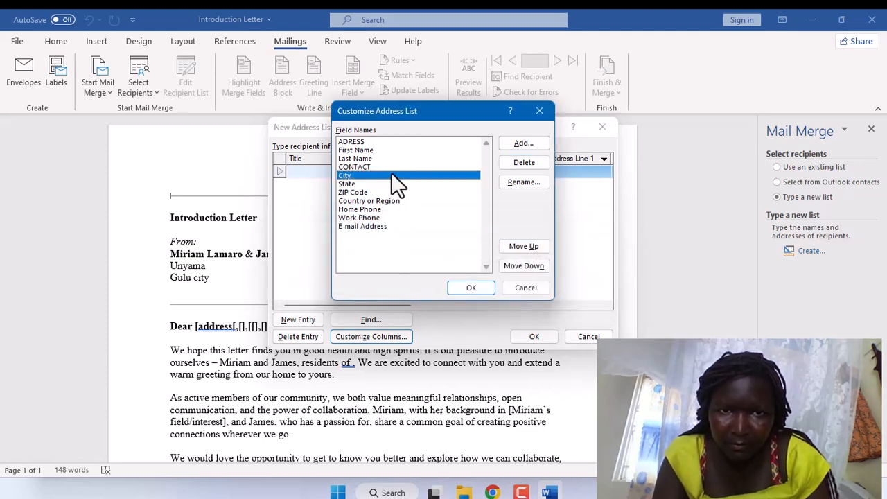
click(512, 169)
click(435, 288)
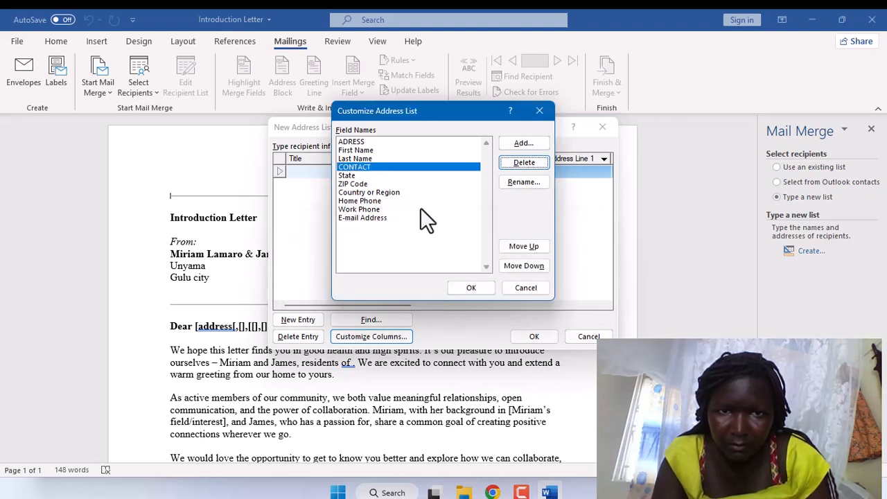
click(420, 208)
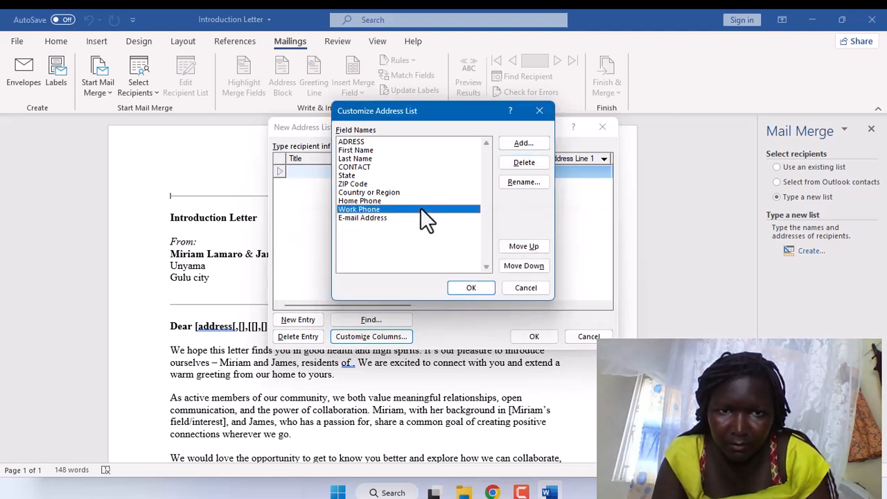
click(511, 164)
click(425, 284)
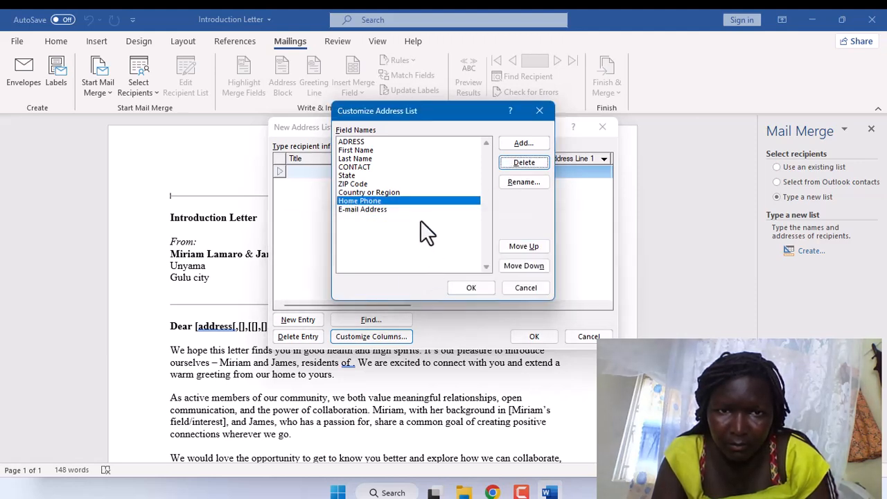
Delete Home Phone, Country or Region, ZIP Code, State and E-mail Address, then apply the trimmed list.
click(501, 178)
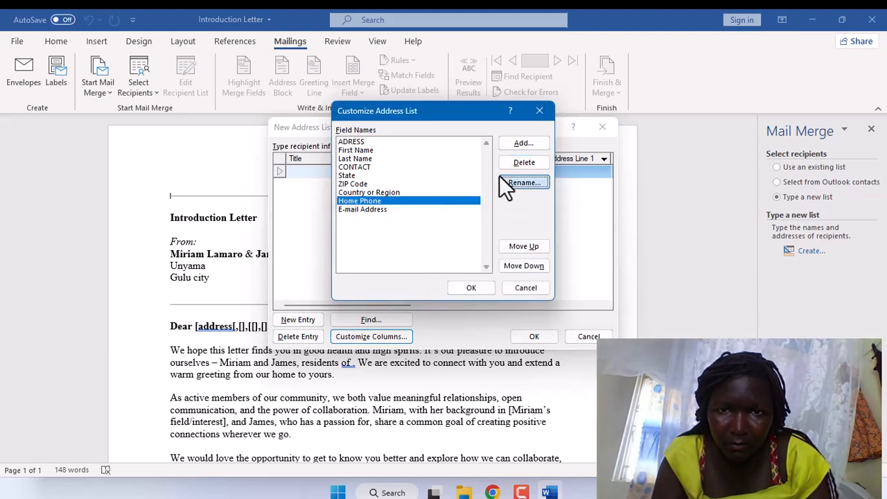
click(506, 161)
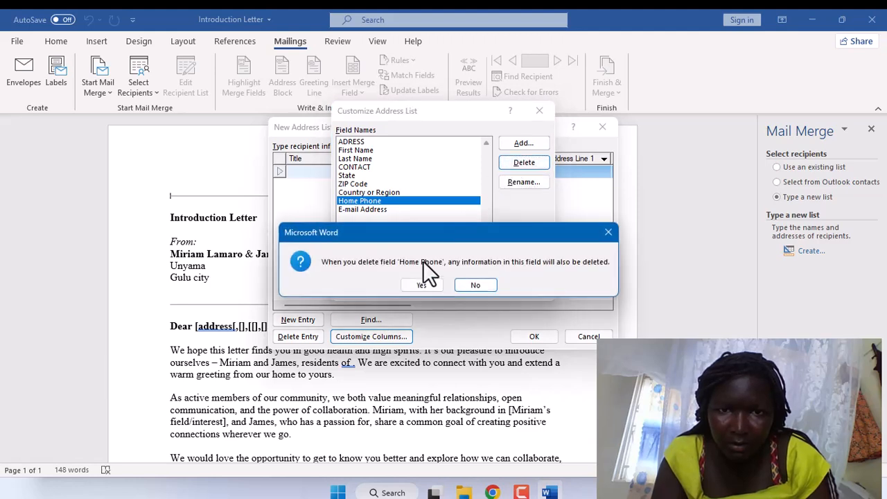
click(421, 285)
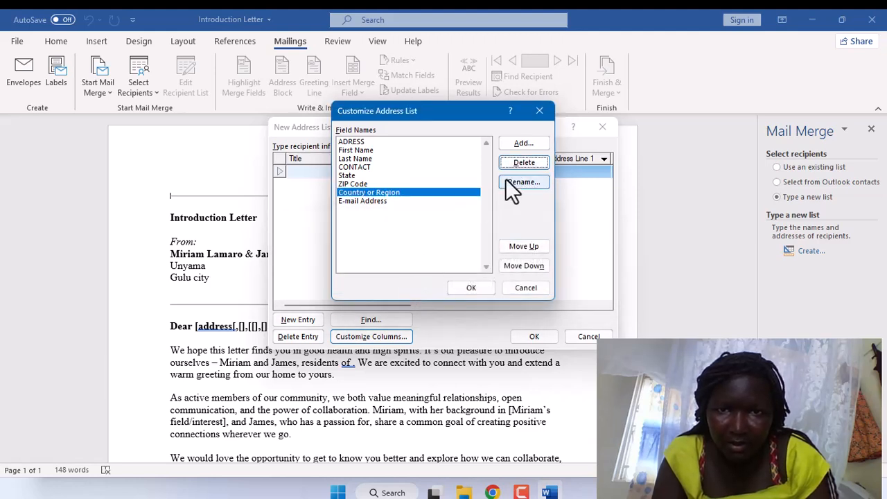
click(516, 164)
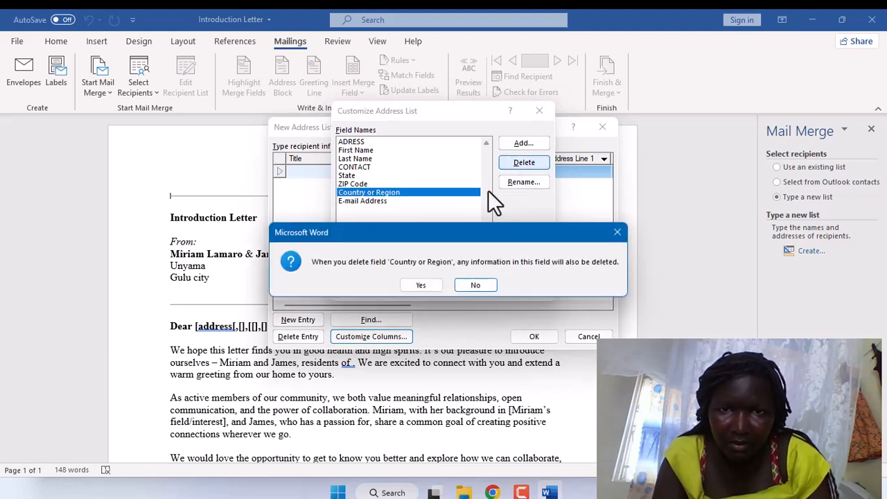
click(422, 281)
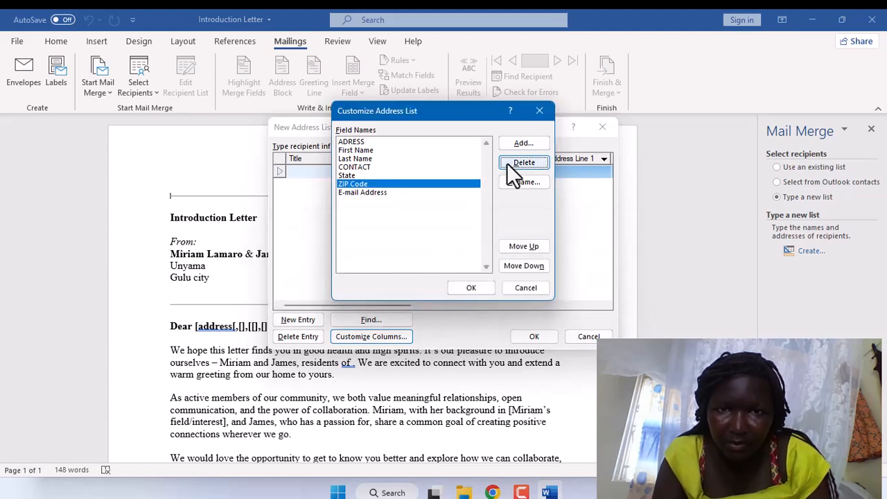
click(514, 167)
click(418, 290)
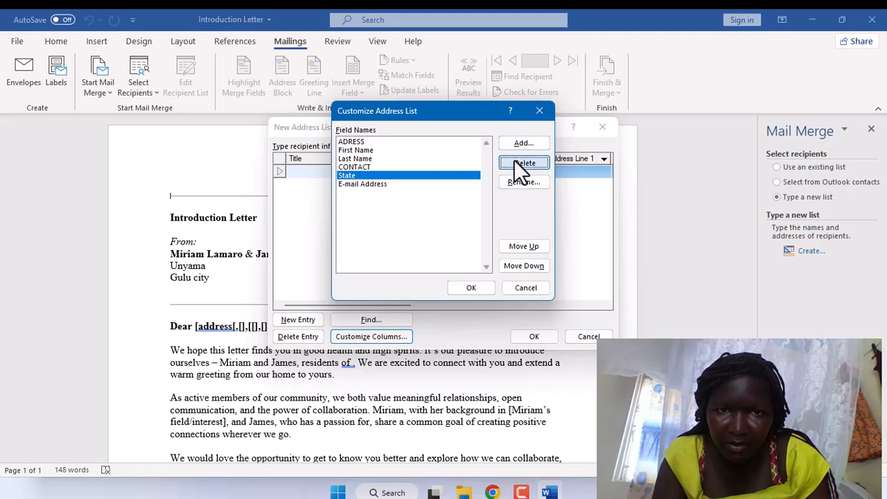
click(514, 163)
click(435, 288)
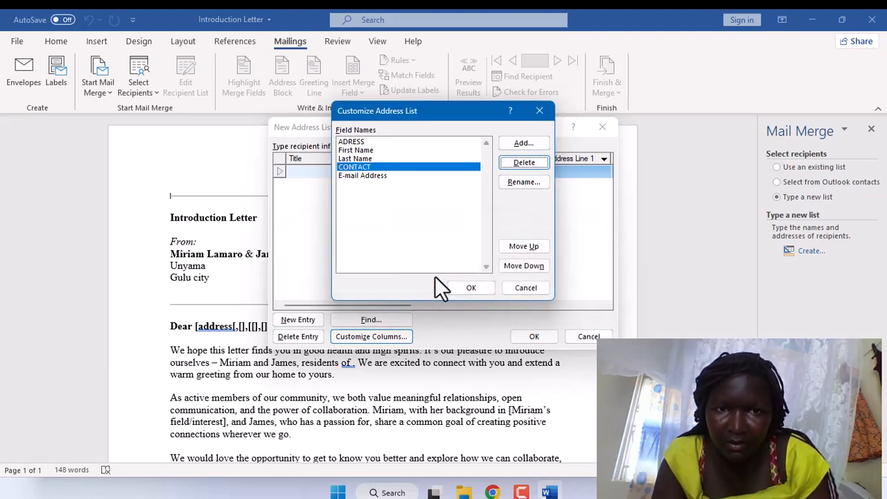
click(421, 175)
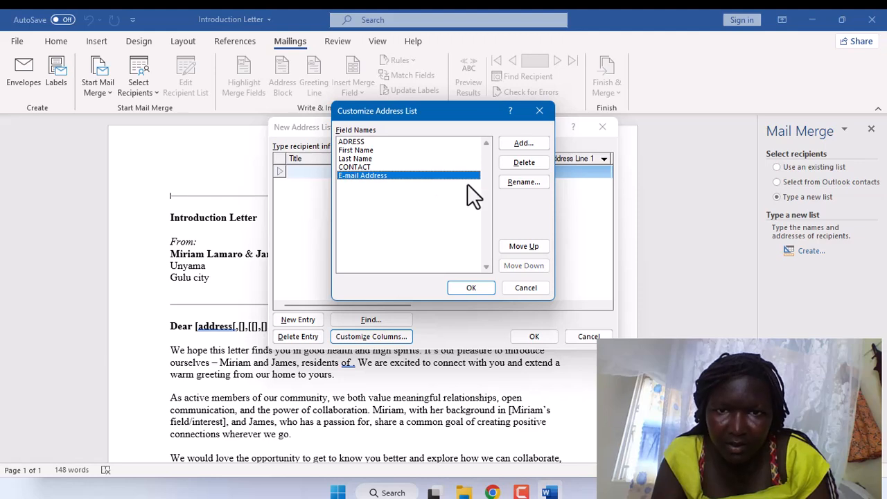
click(504, 168)
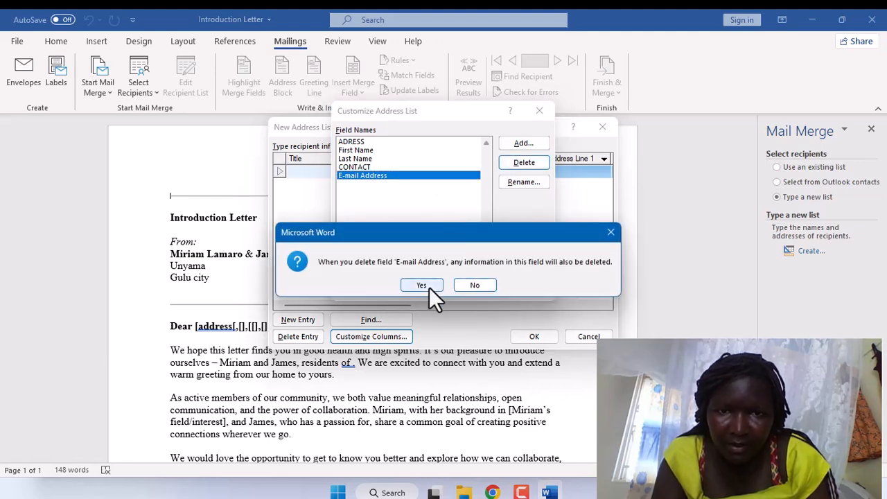
click(429, 286)
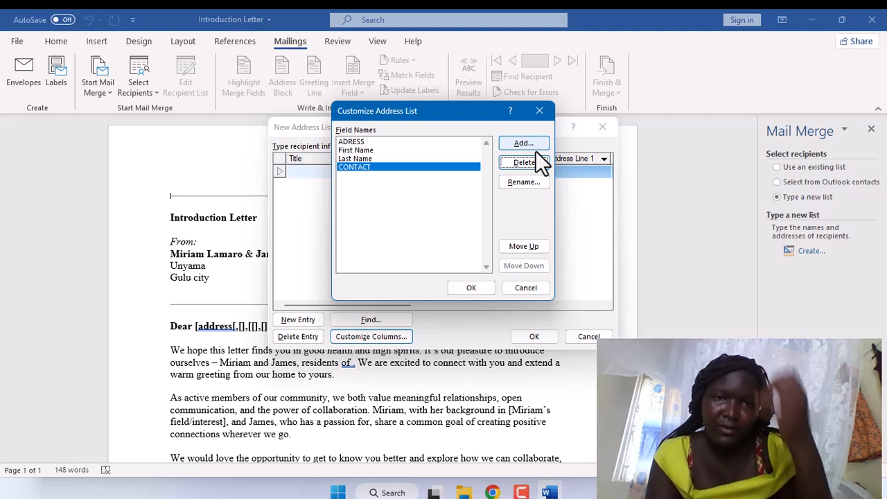
click(464, 289)
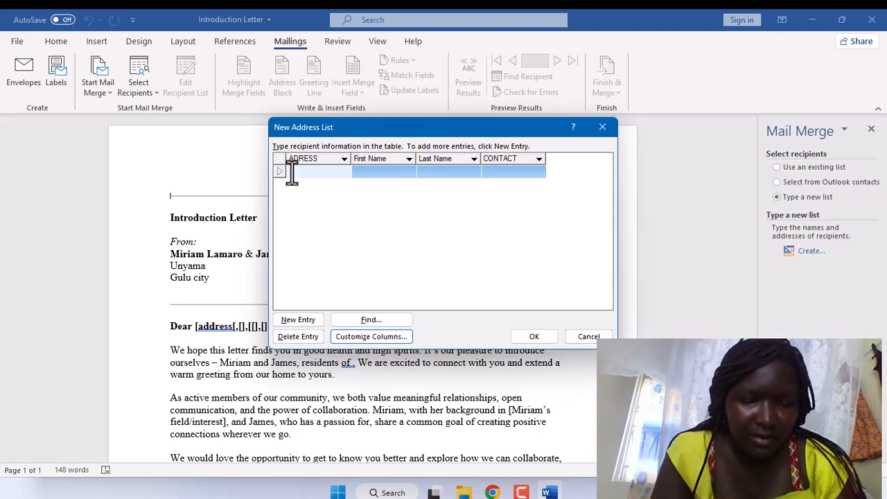
Enter the first recipient with title Ms, their names and phone number, and add a blank row.
text(DON)
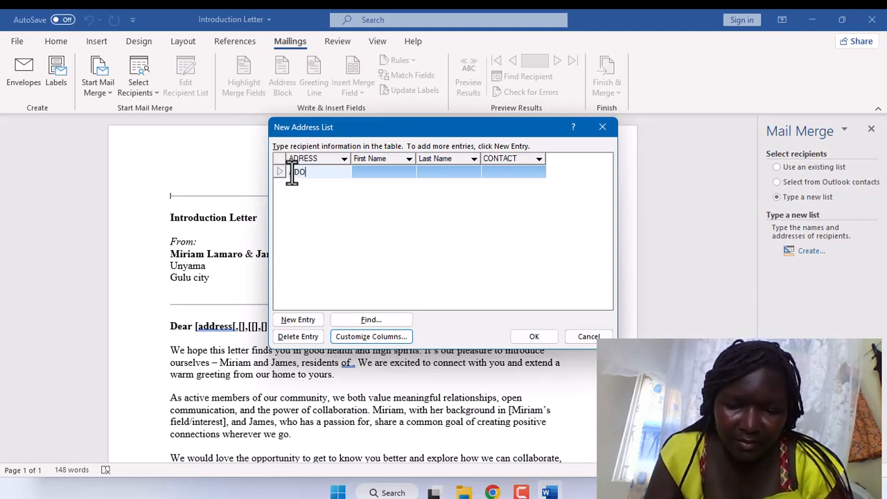
text(G)
key(BackSpace)
key(BackSpace)
key(BackSpace)
key(BackSpace)
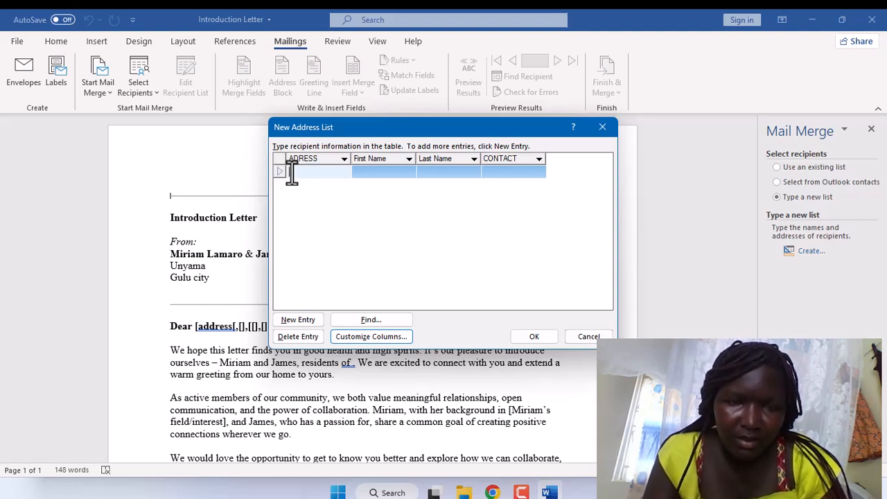
text(Ms)
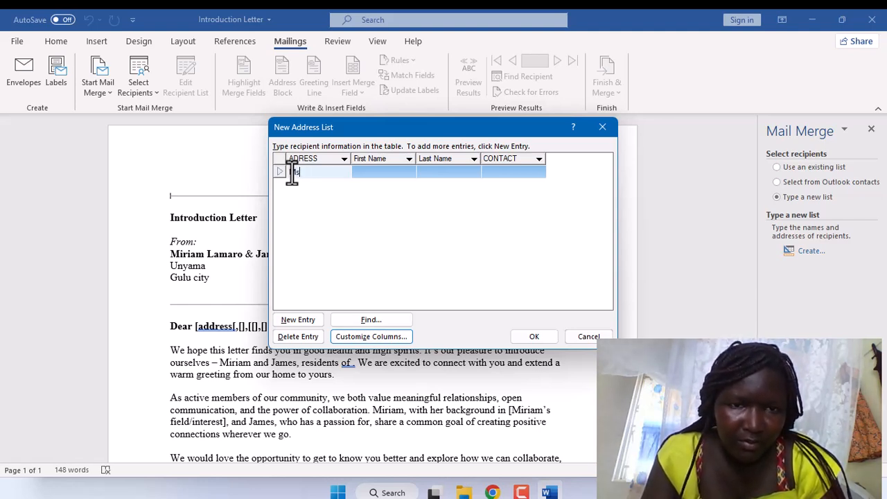
click(357, 172)
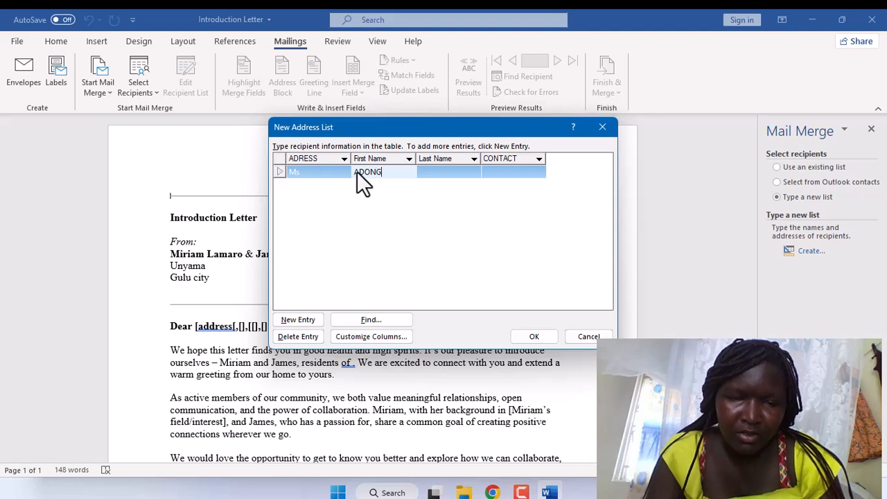
click(426, 169)
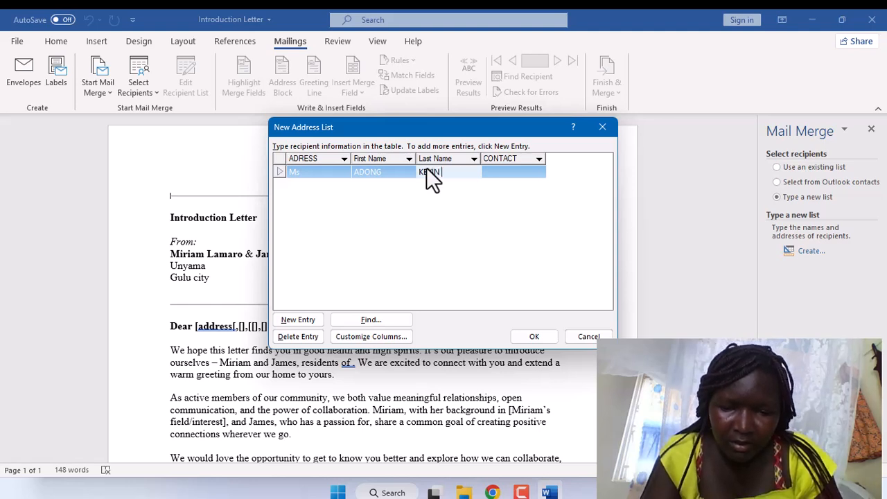
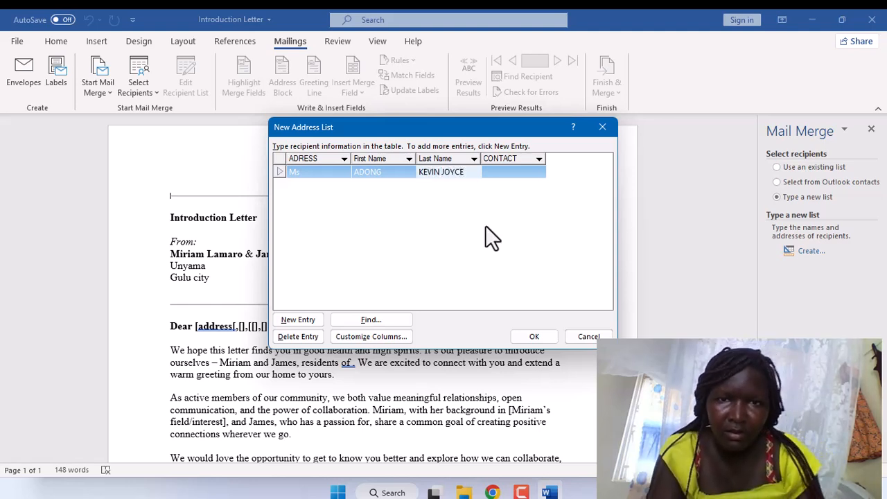
click(484, 168)
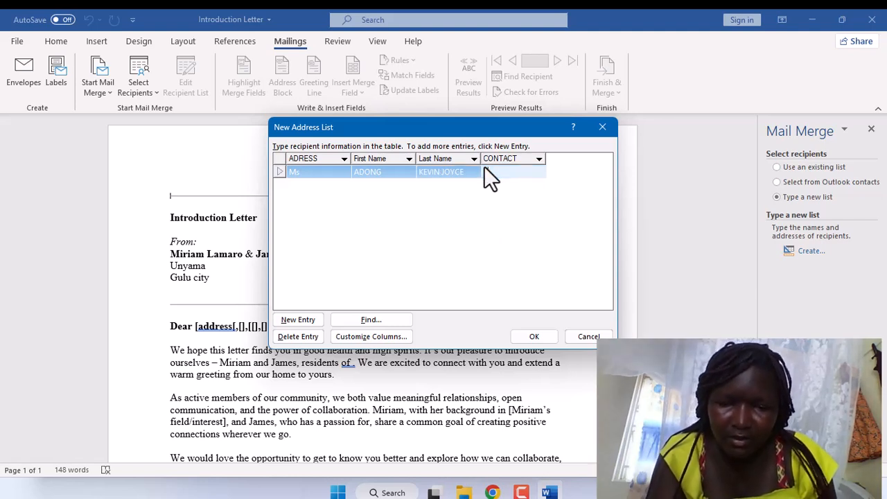
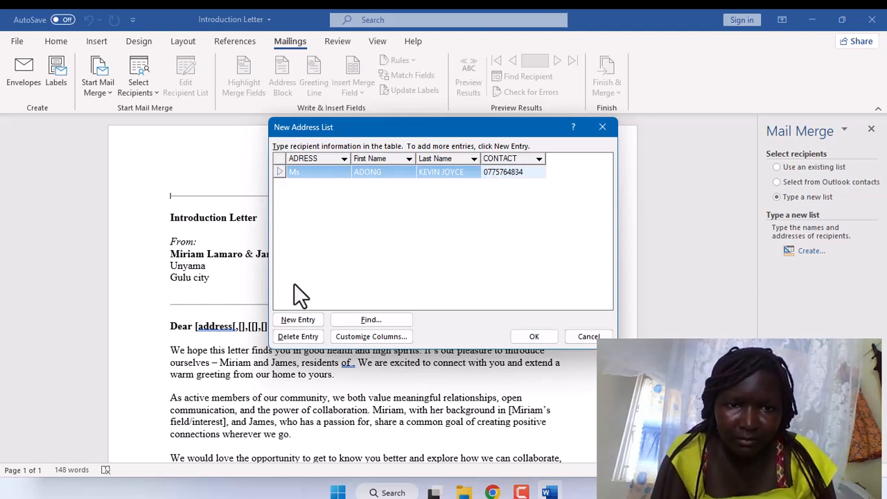
click(297, 318)
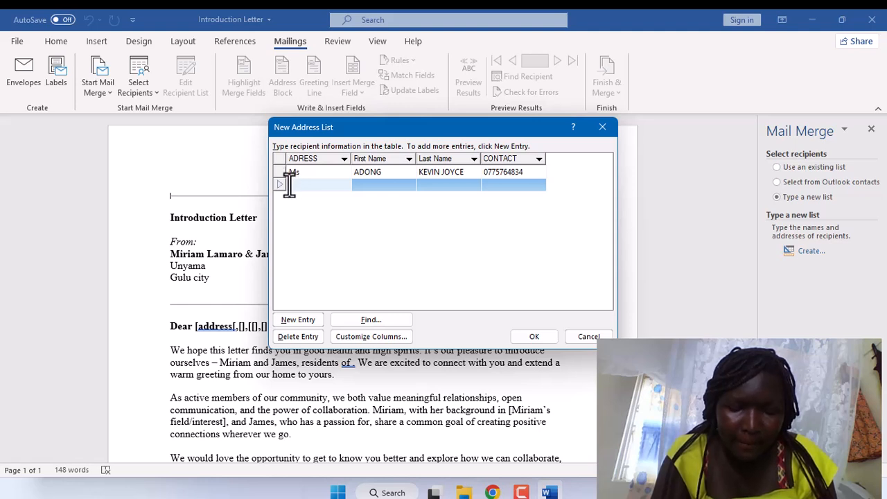
Fill row 2 with title Mr, the recipient's first and last names and phone number.
text(Mr)
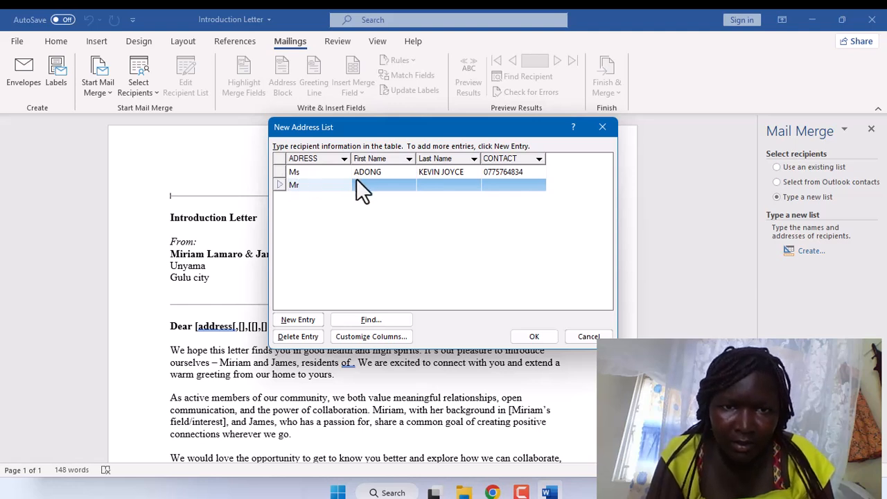
click(357, 183)
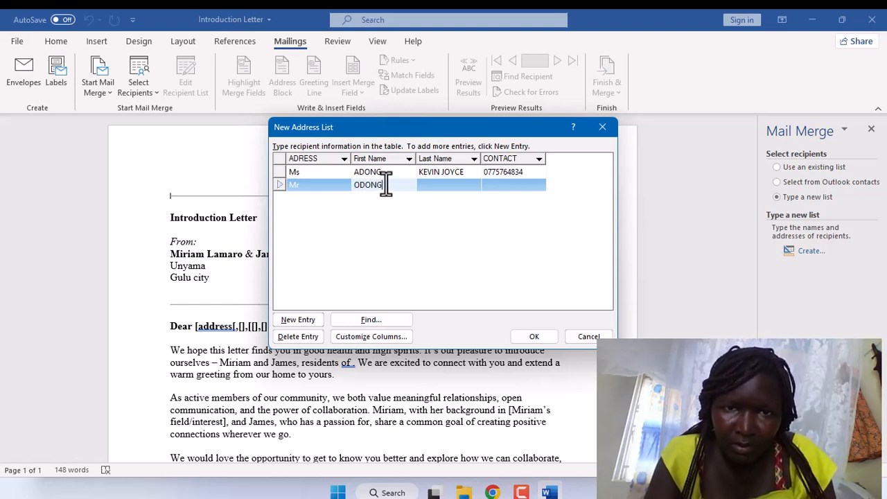
click(420, 183)
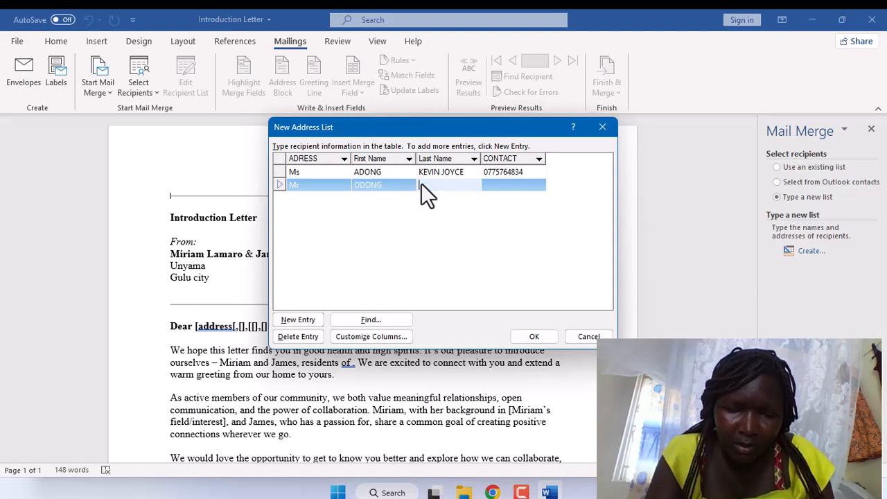
text(ANDREW)
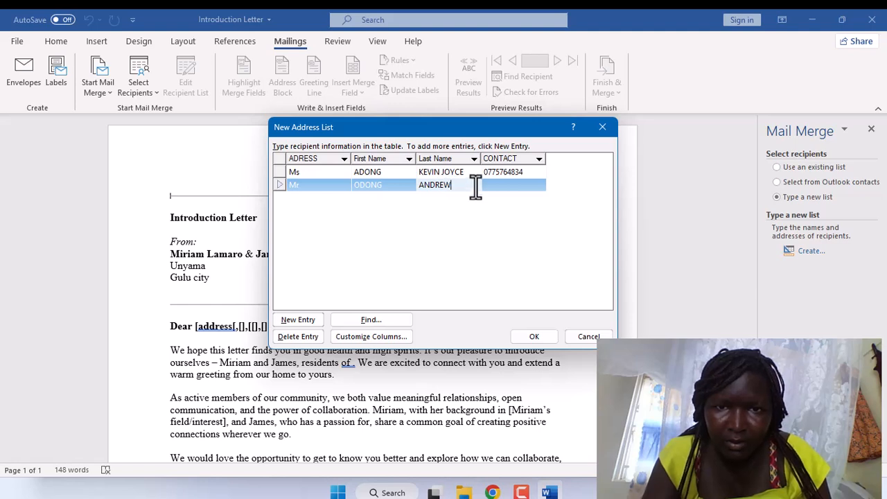
click(483, 183)
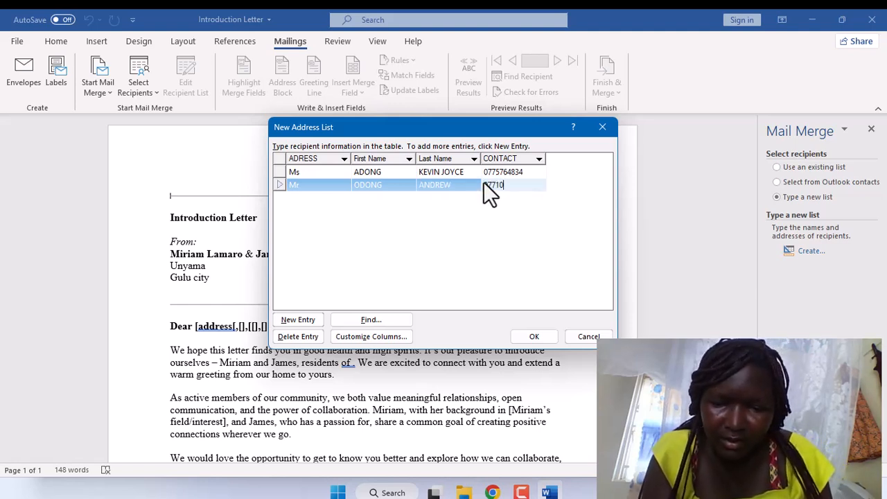
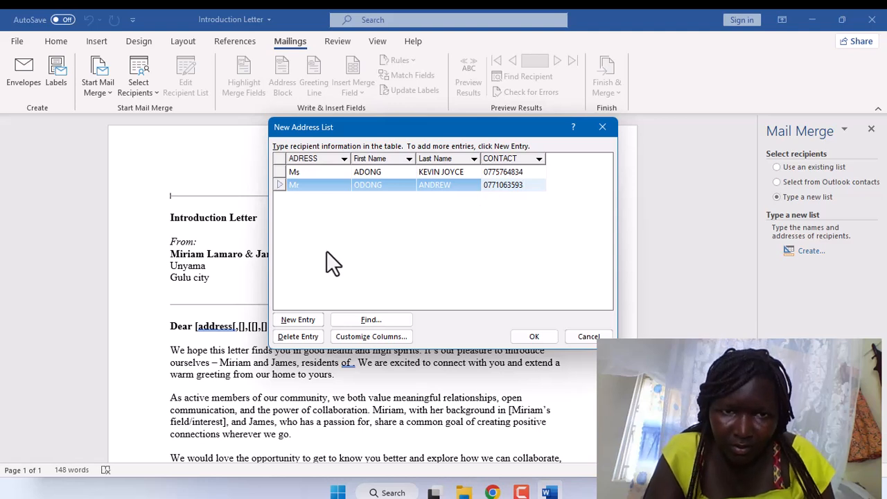
Add a third recipient titled Mr, moving the surname into Last Name, plus their phone number.
click(311, 318)
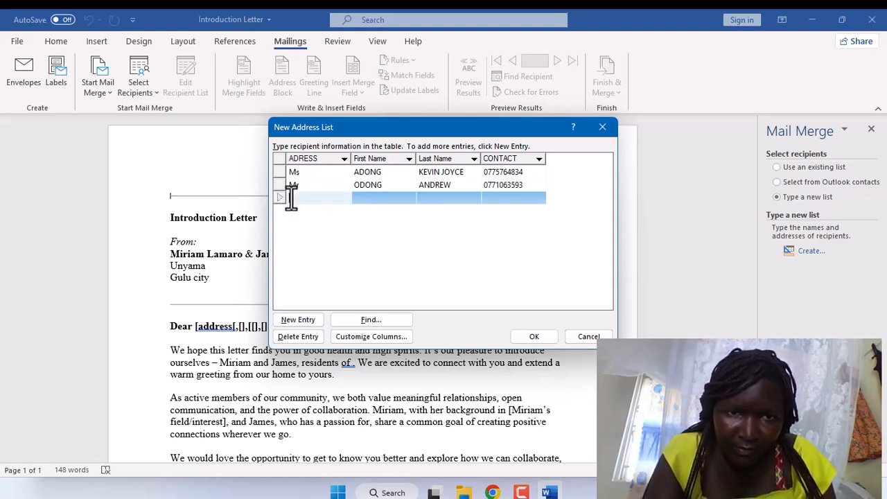
text(Mr)
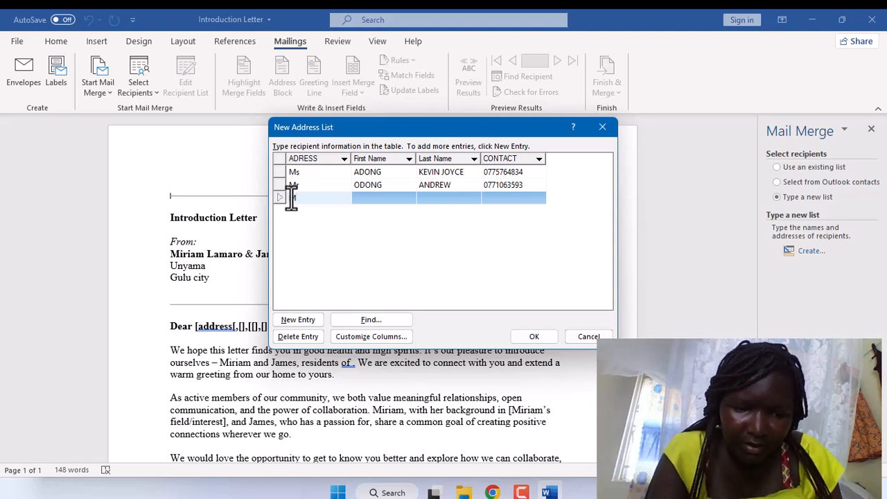
click(362, 197)
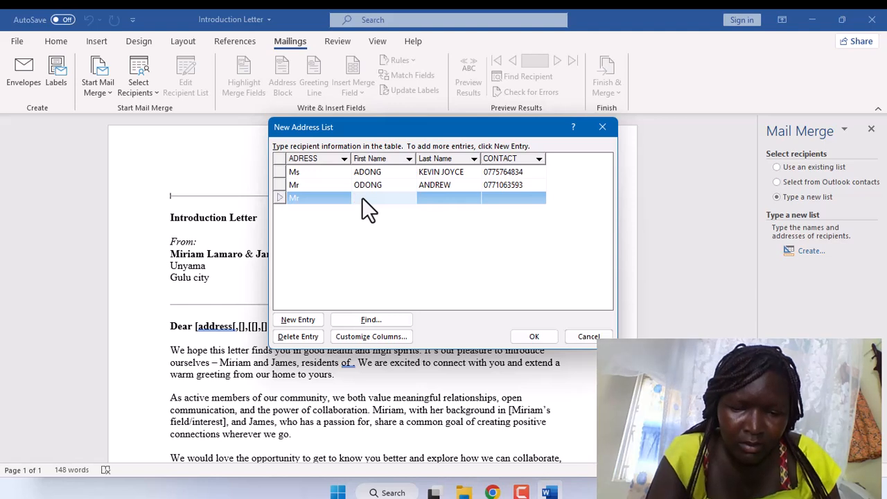
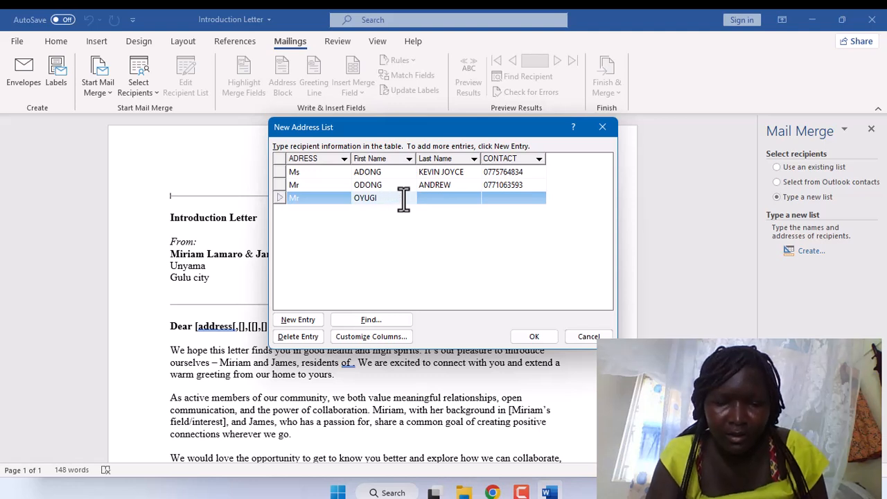
click(427, 197)
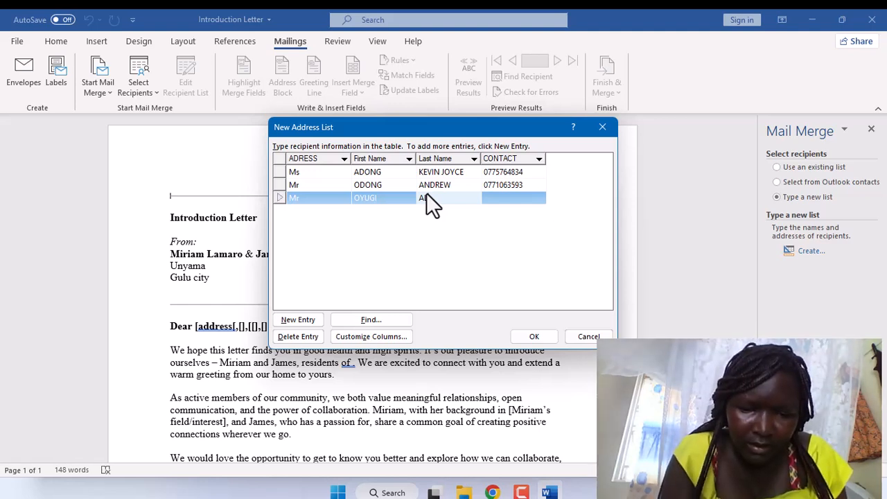
text(A)
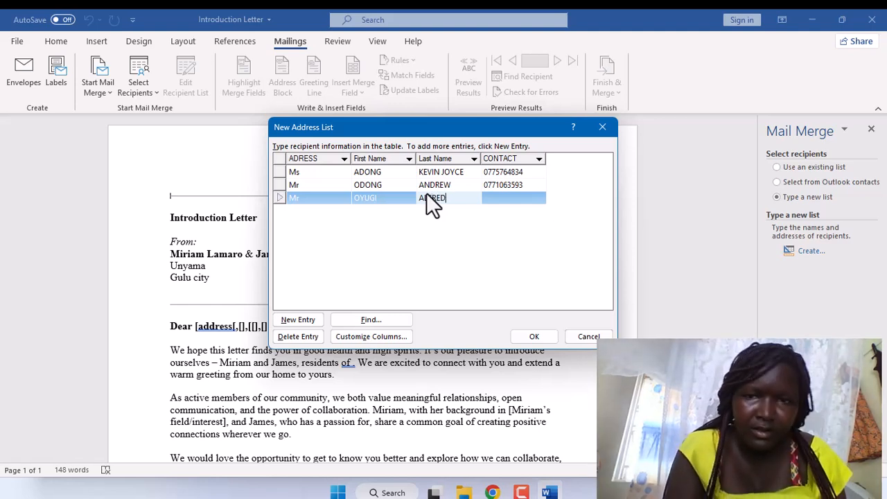
text(LFRED)
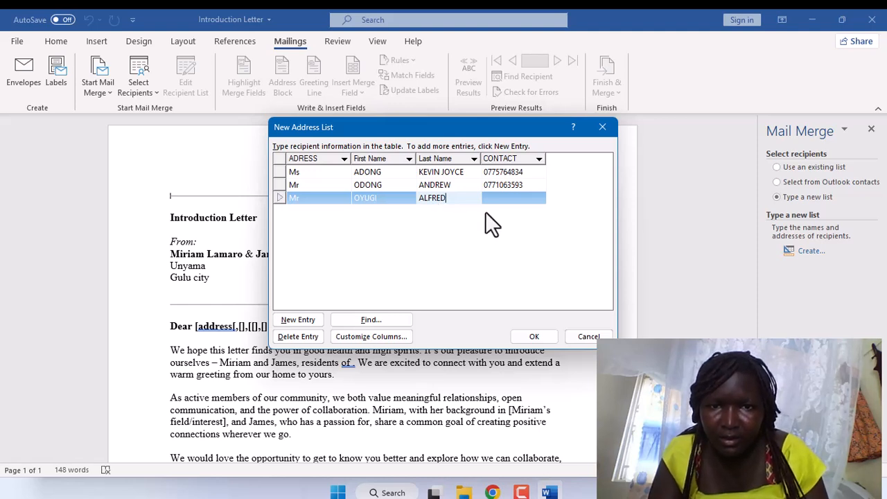
key(Tab)
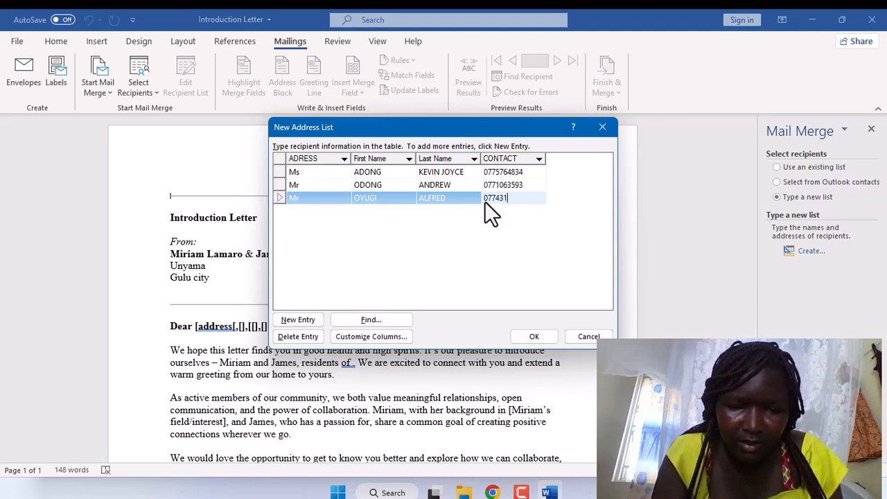
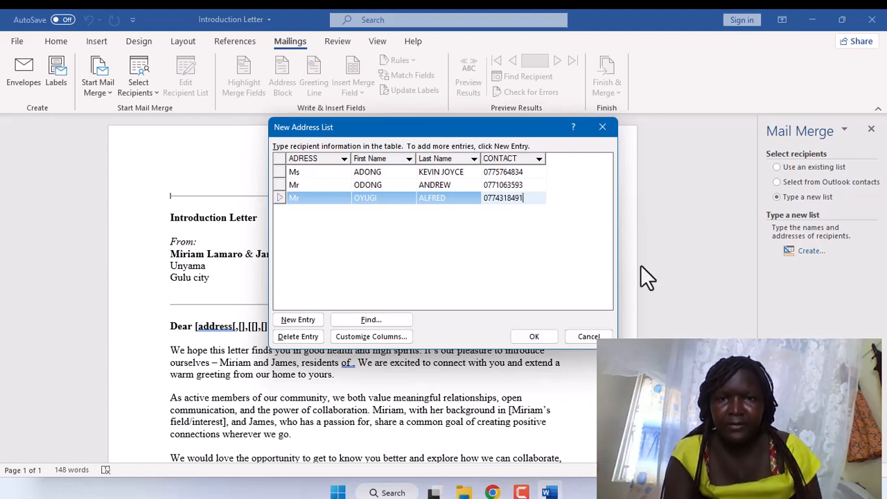
Save the address list as KEVIN in the ad folder and accept it as merge recipients.
click(529, 337)
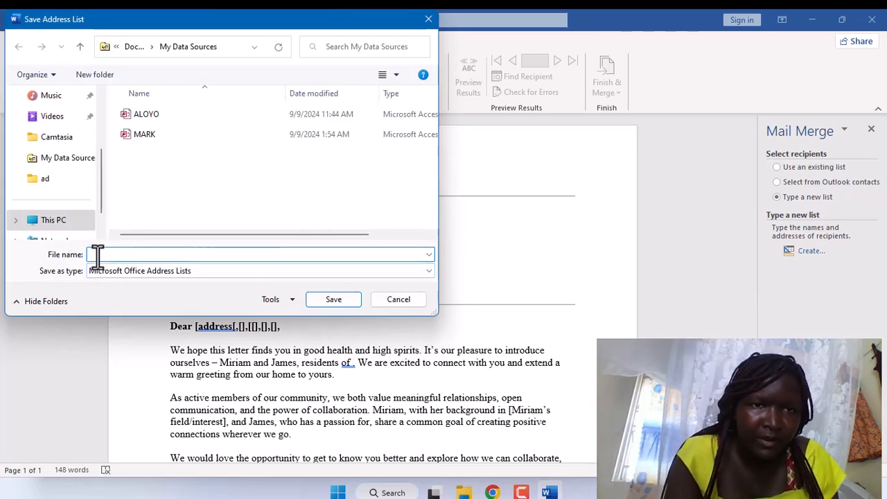
text(K)
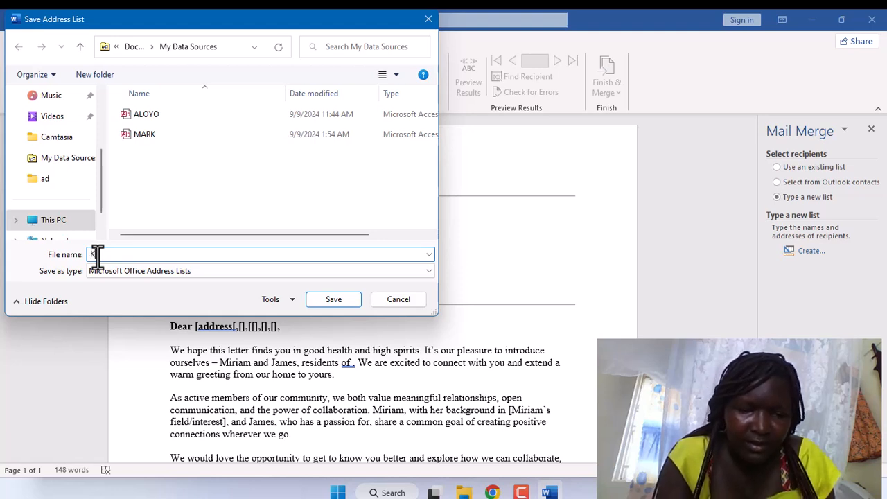
text(EVIN)
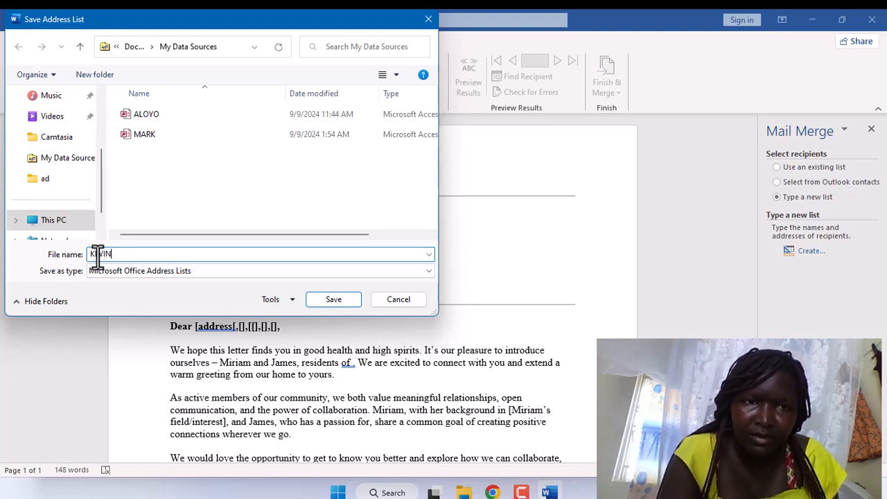
click(46, 184)
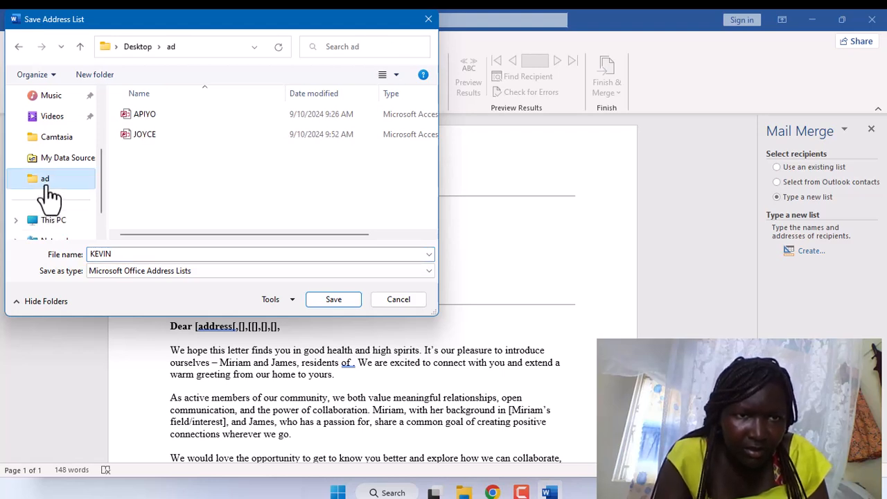
click(345, 301)
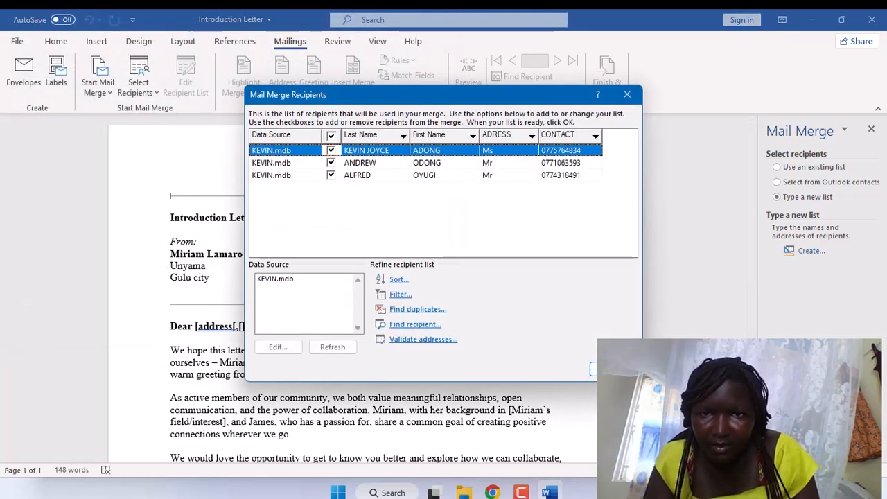
click(610, 369)
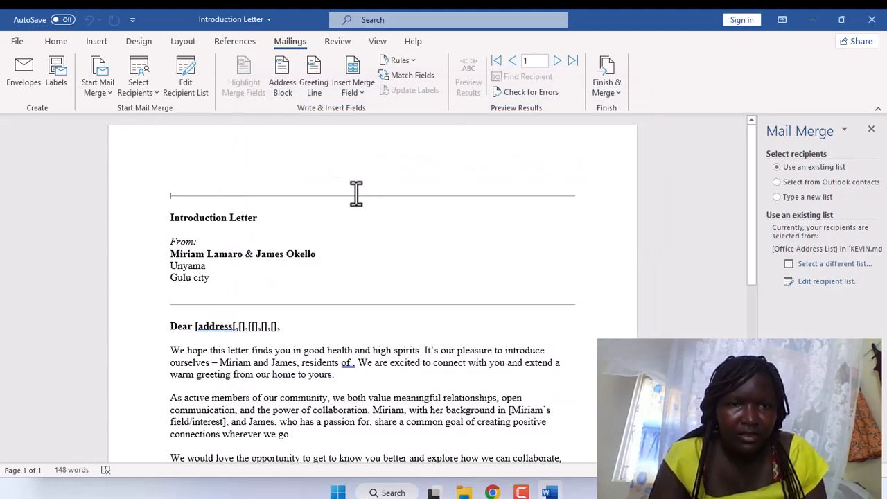
Load the existing KEVIN list from the ad folder as the merge recipients.
click(110, 97)
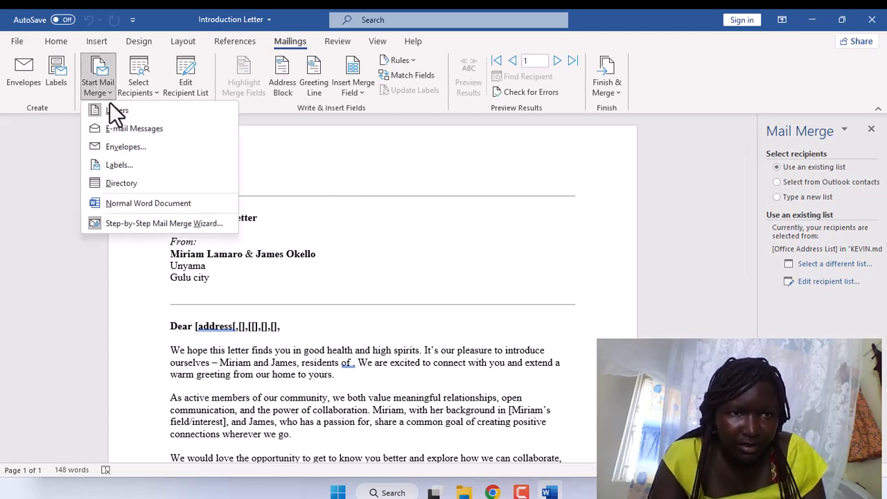
click(155, 91)
click(155, 91)
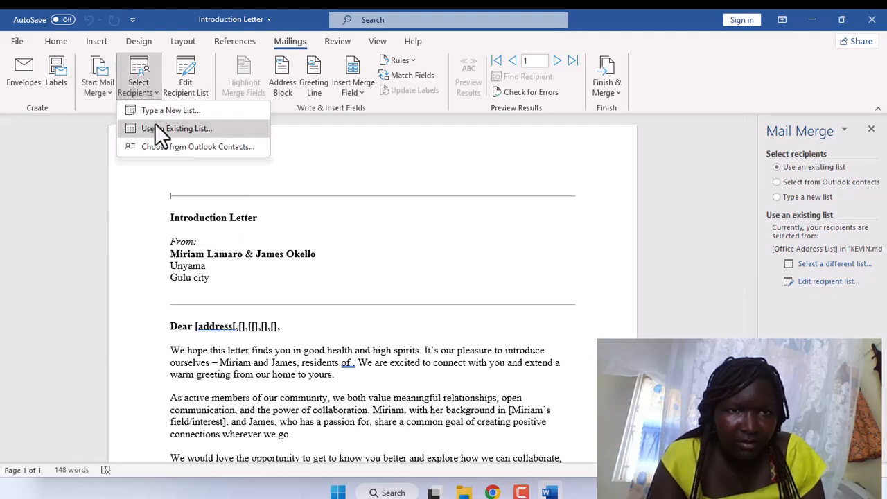
click(154, 128)
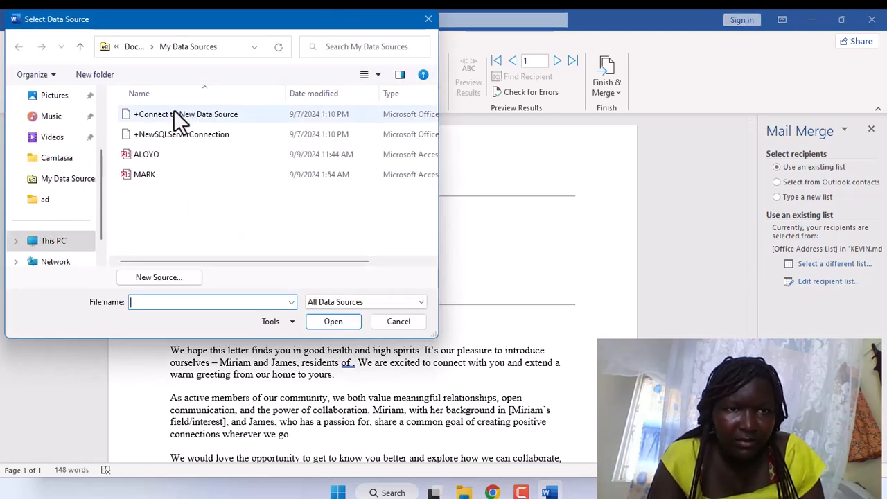
click(70, 205)
click(142, 156)
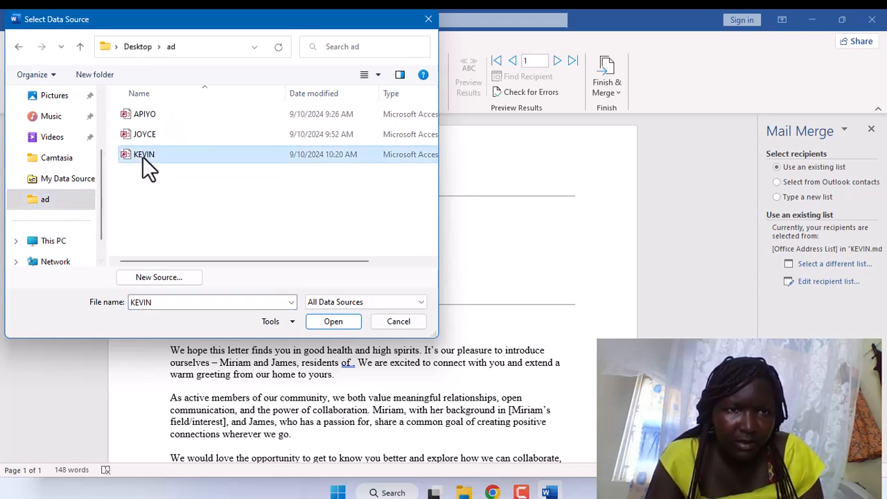
click(316, 326)
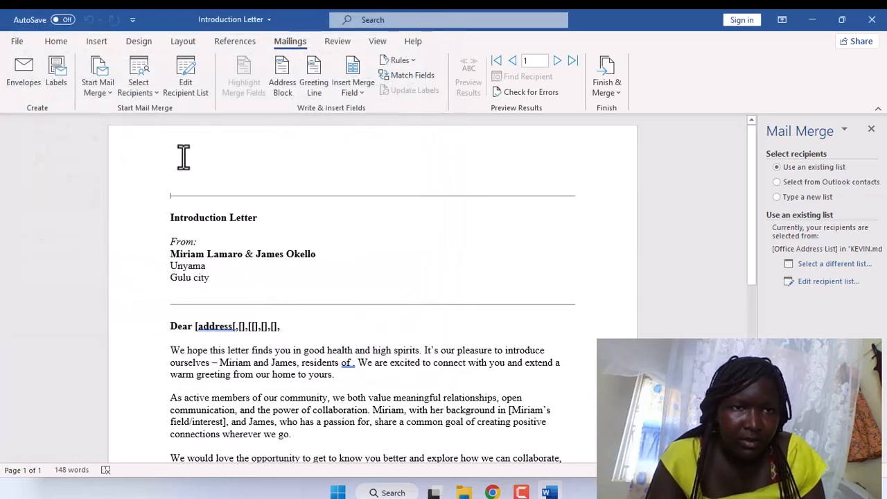
Review the recipient records in the merge list, then close it to return to the letter.
click(187, 87)
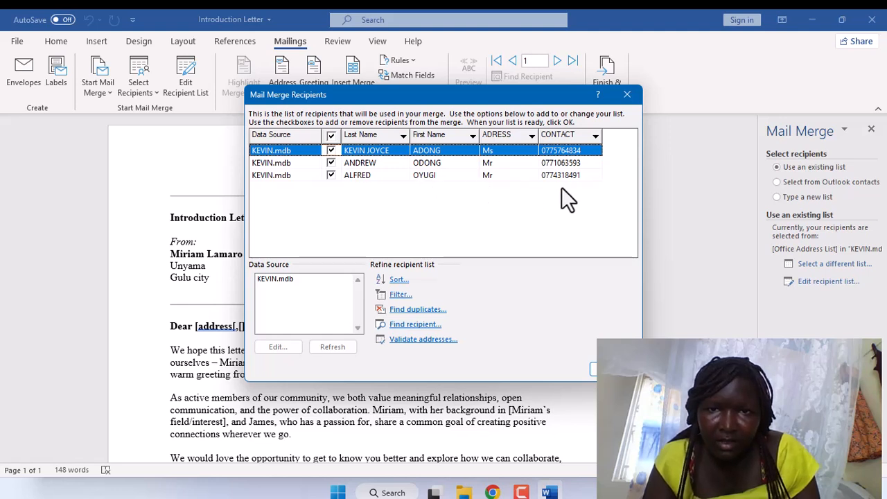
click(582, 166)
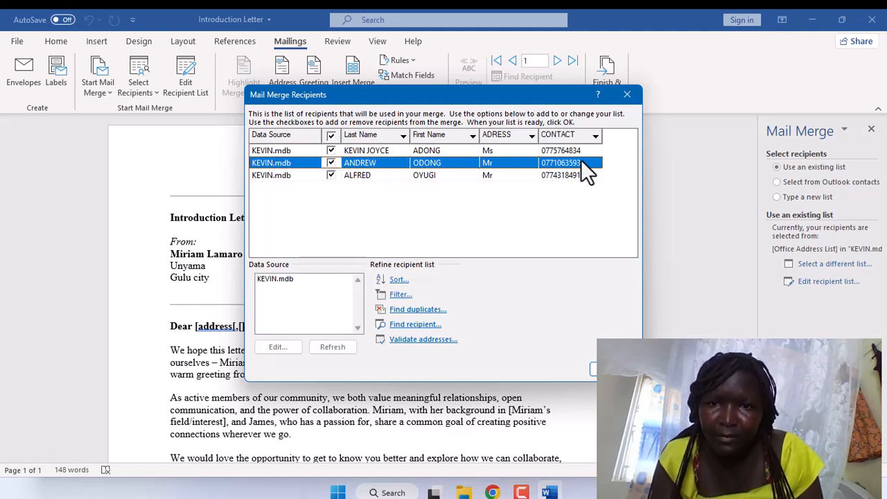
click(564, 175)
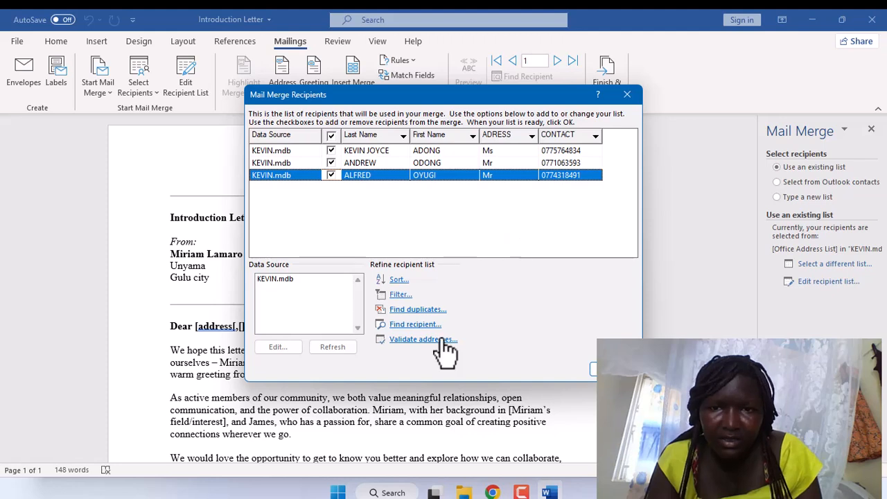
click(593, 369)
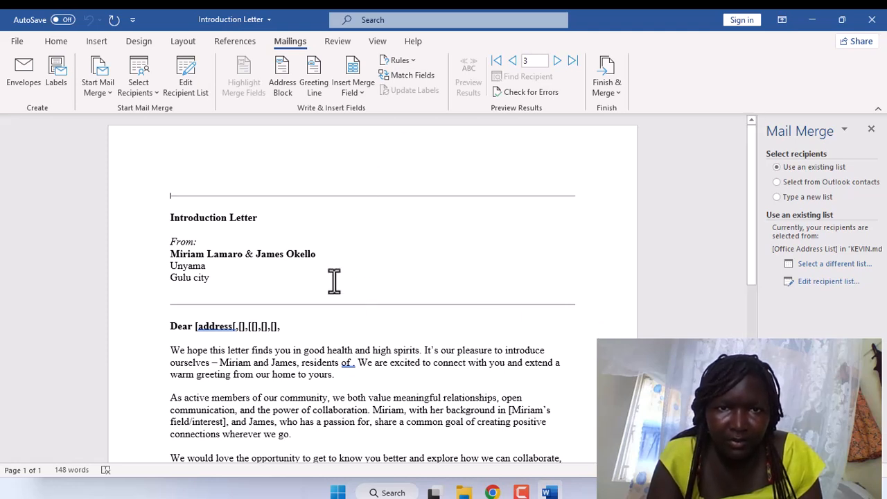
Insert an ADRESS field, then delete the misplaced top line and the 'address' placeholder after Dear.
click(361, 95)
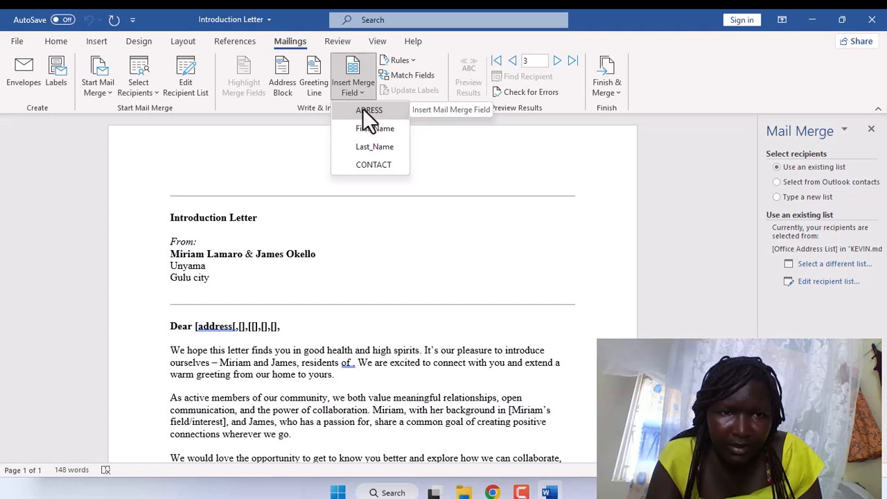
click(369, 111)
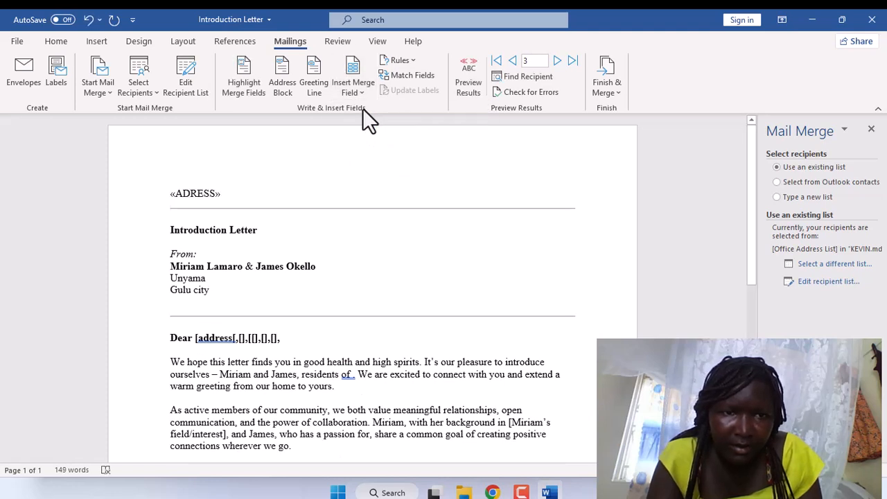
triple_click(220, 195)
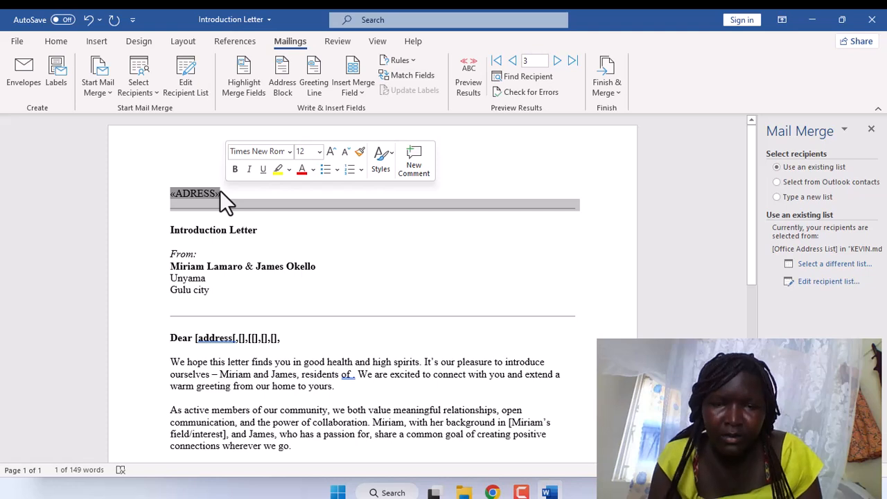
key(Delete)
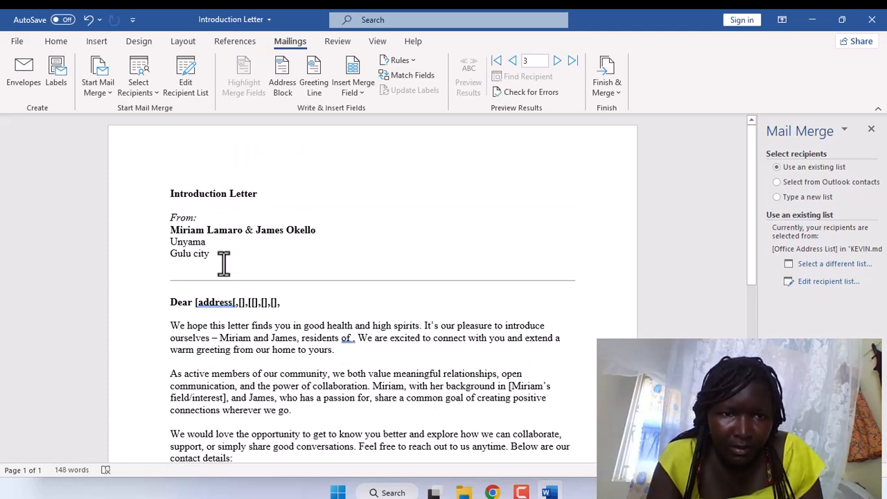
key(BackSpace)
key(BackSpace)
key(BackSpace)
key(BackSpace)
key(BackSpace)
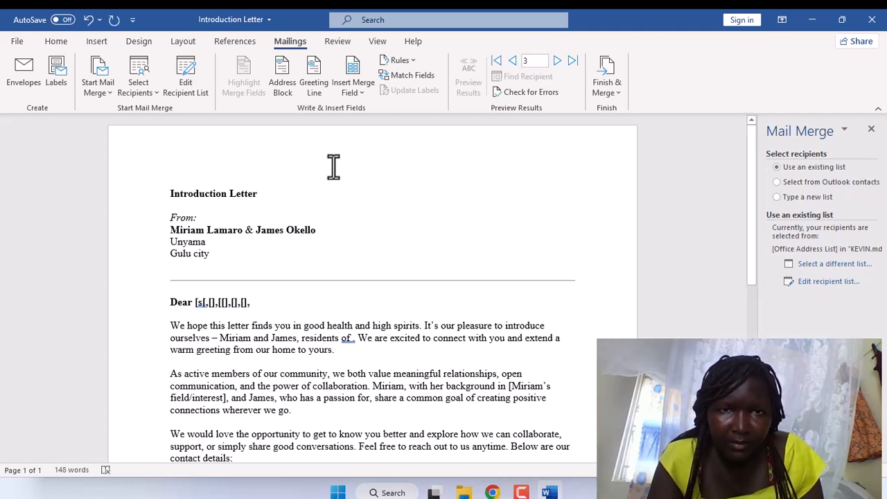
Insert ADRESS, First_Name, Last_Name and CONTACT fields after Dear and remove the leftover brackets.
click(362, 91)
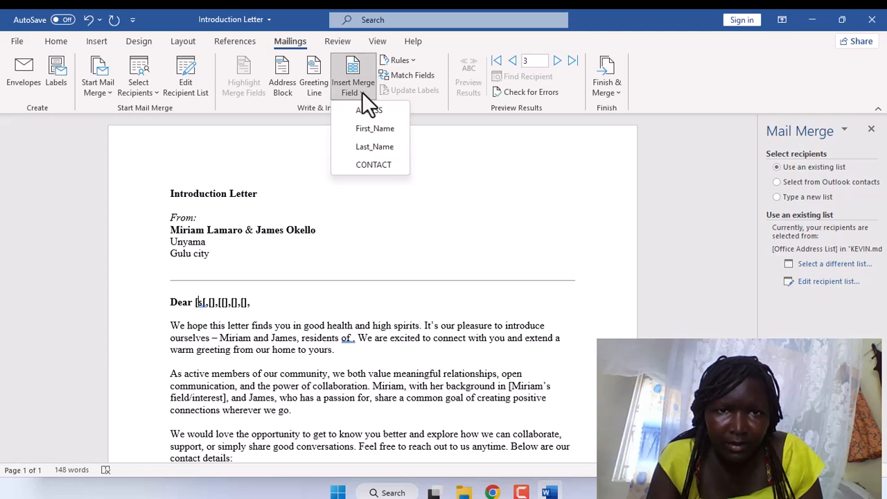
click(365, 113)
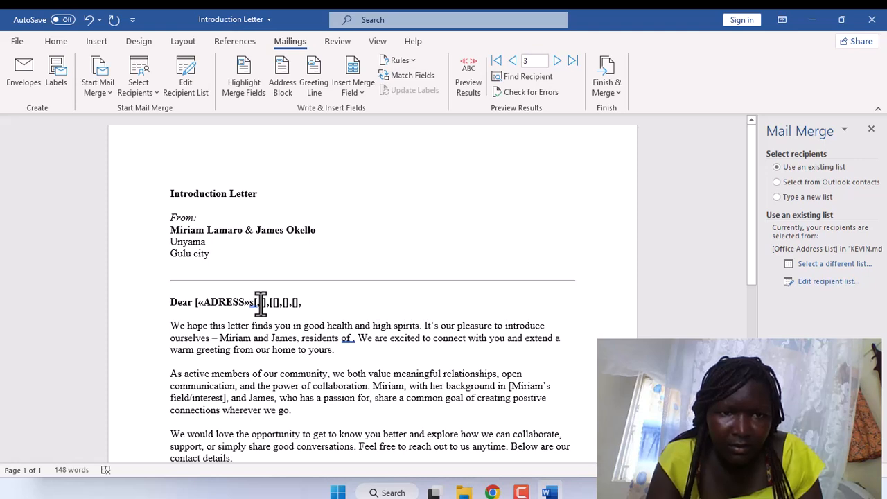
click(364, 92)
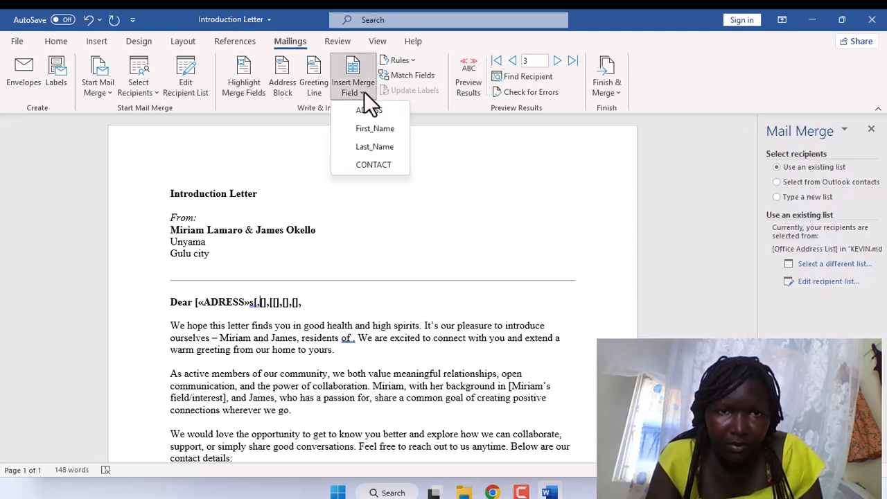
click(368, 129)
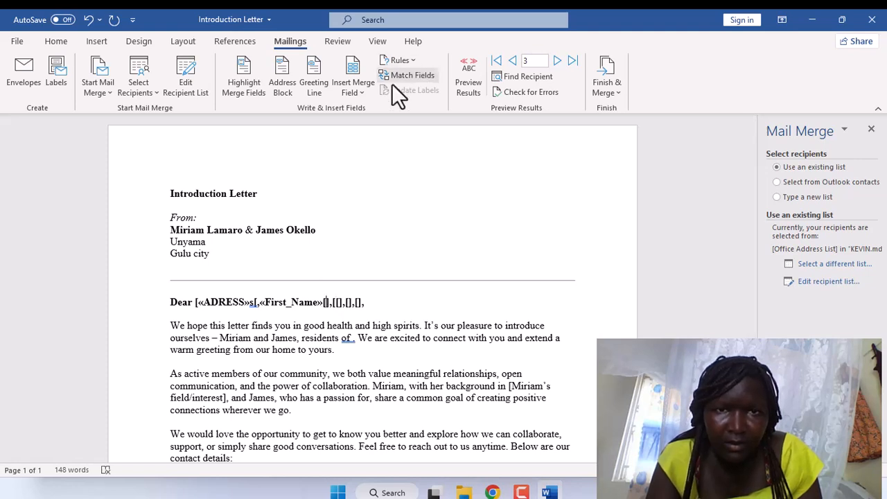
click(365, 91)
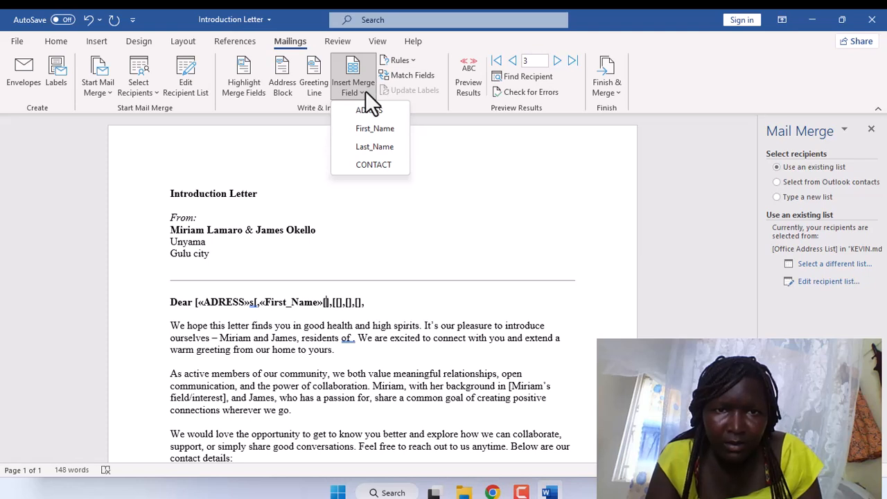
click(371, 147)
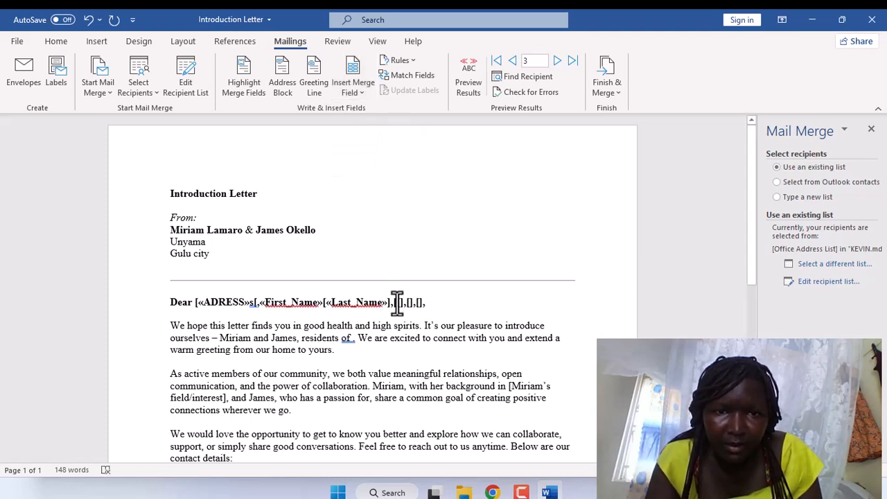
click(361, 93)
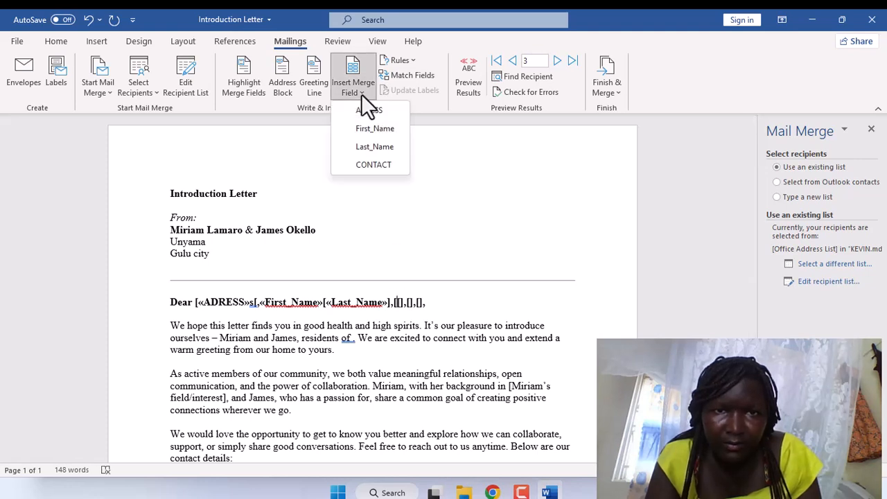
click(370, 165)
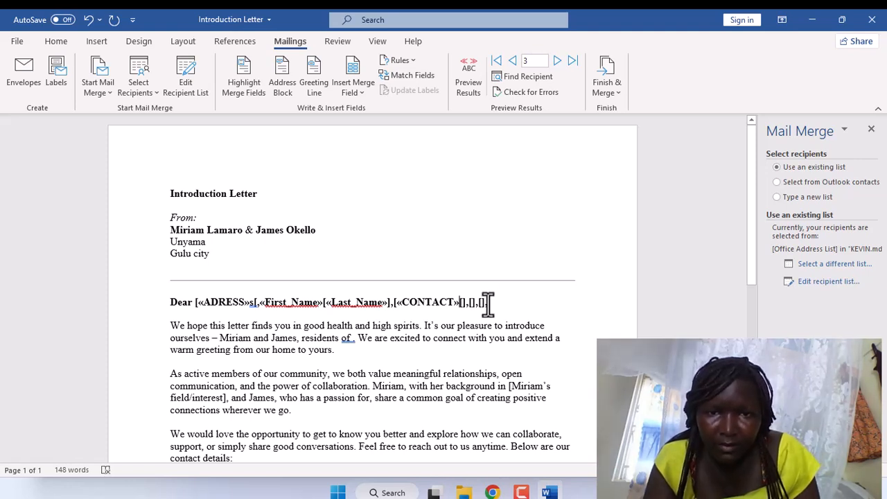
key(BackSpace)
key(BackSpace)
key(BackSpace)
key(BackSpace)
key(BackSpace)
key(BackSpace)
key(BackSpace)
key(BackSpace)
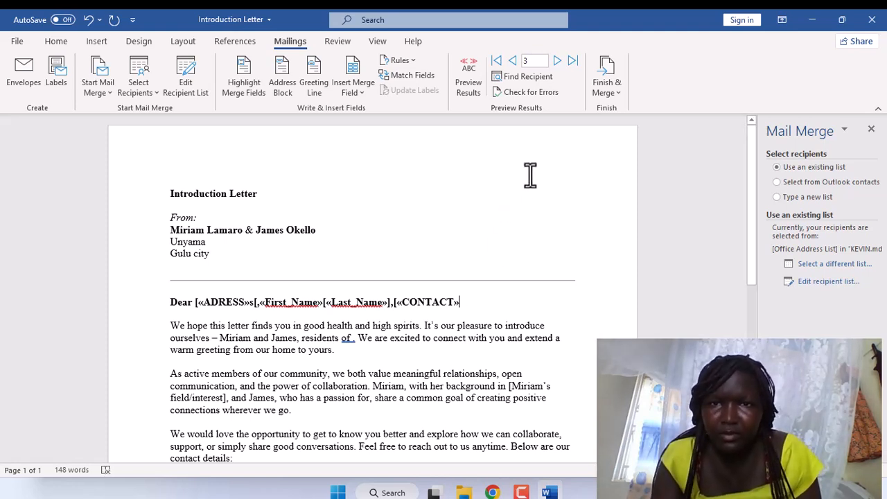
Merge all three records into a new document using Edit Individual Documents.
click(614, 92)
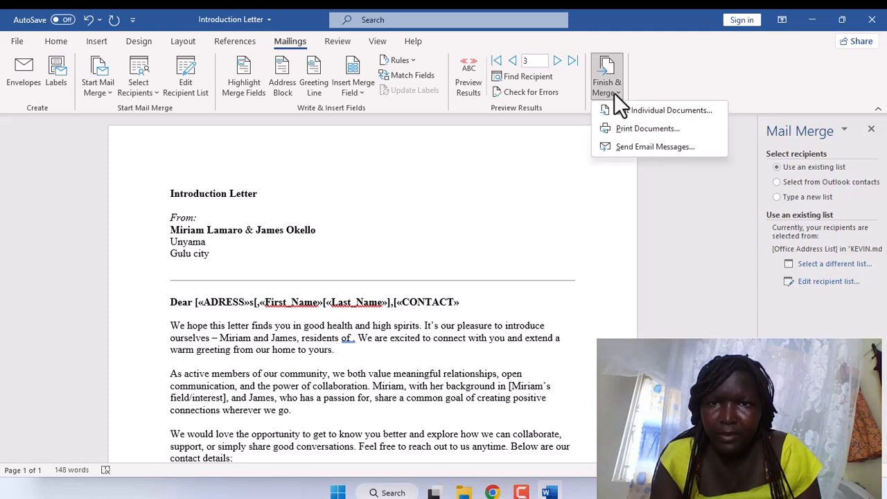
click(616, 89)
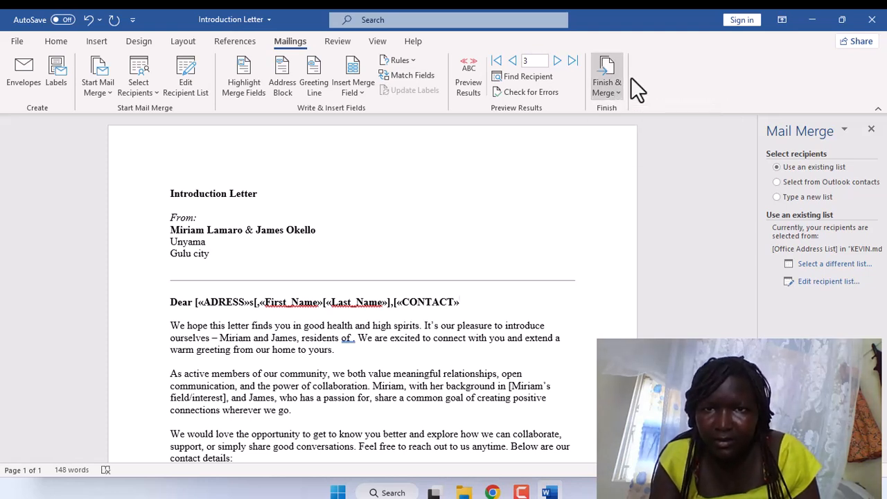
click(616, 94)
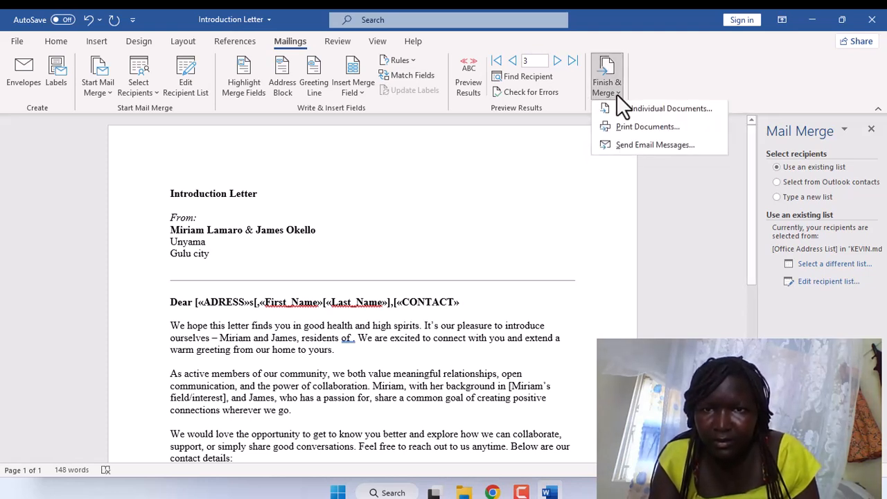
click(616, 94)
click(616, 93)
click(616, 94)
click(616, 94)
click(616, 94)
click(616, 94)
click(617, 110)
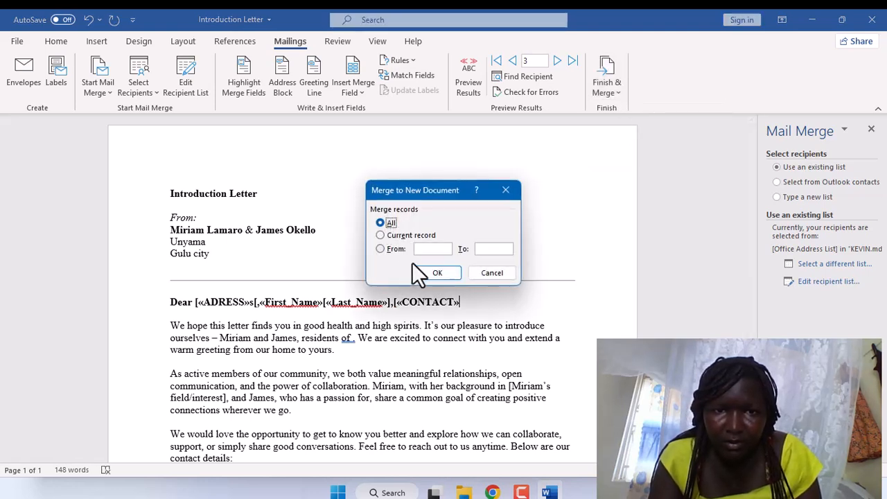
click(438, 273)
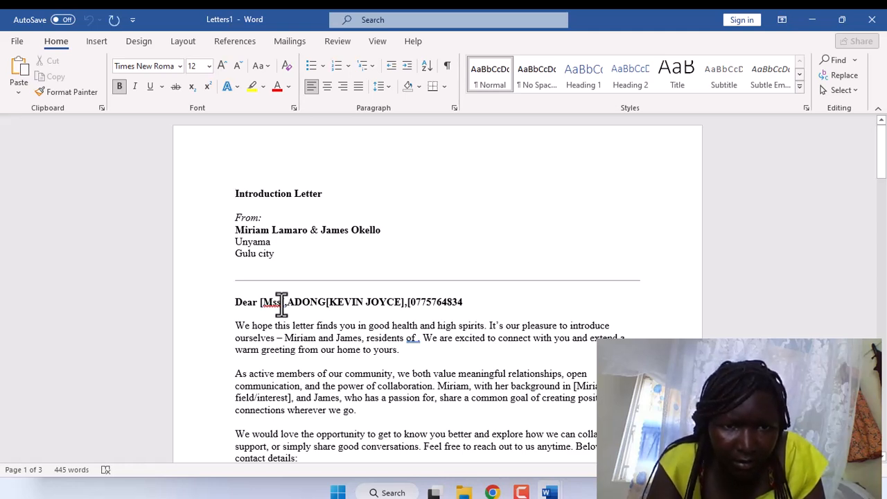
Make the greeting start 'DearMs.' by removing the extra s, brackets and space.
click(281, 303)
key(BackSpace)
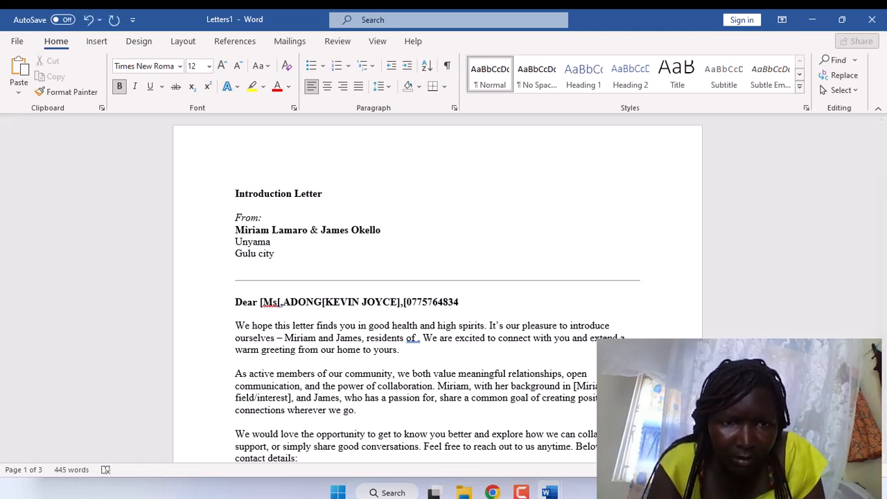
key(Delete)
text(.)
click(262, 303)
key(BackSpace)
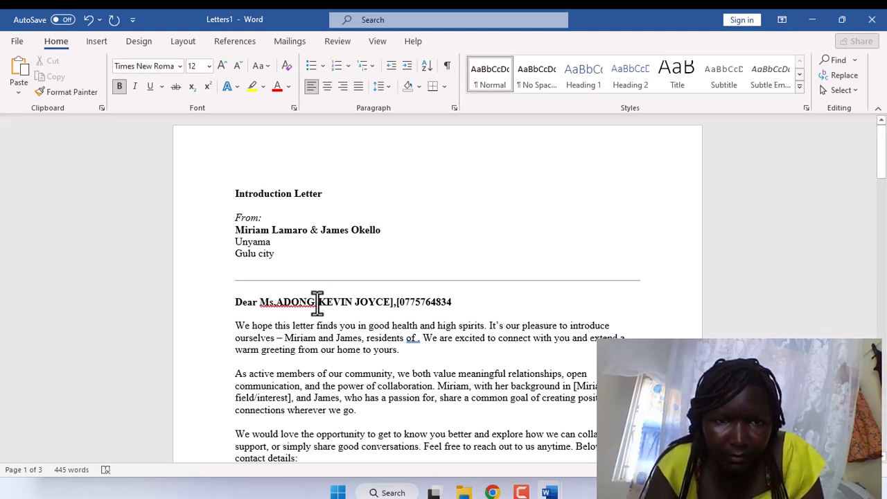
key(BackSpace)
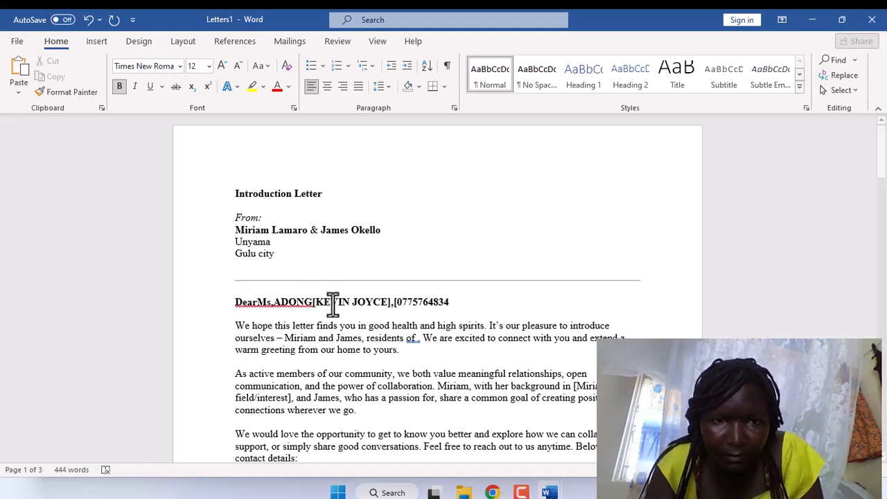
Remove the brackets around the names and phone number and ignore the merged name's spelling flag.
click(390, 303)
key(Delete)
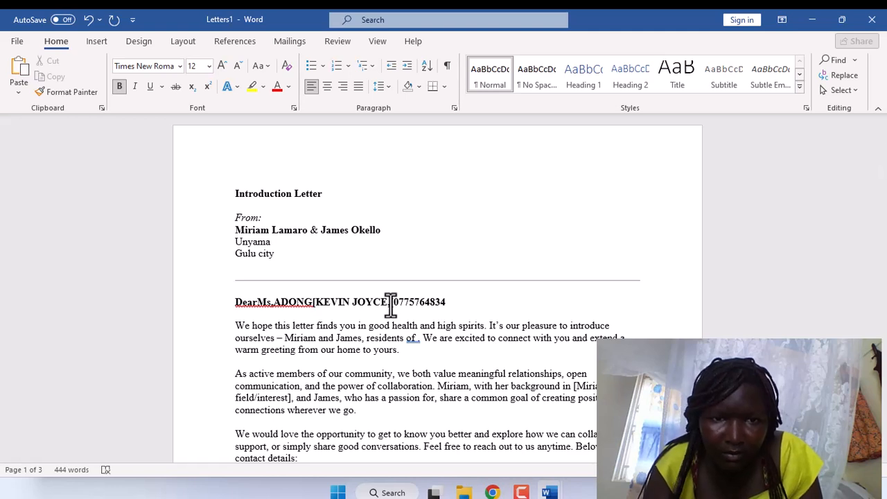
click(316, 302)
key(BackSpace)
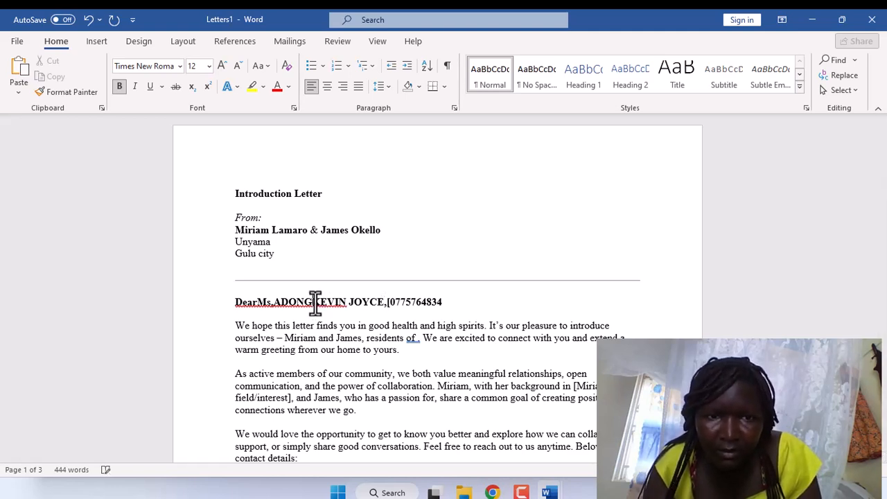
click(388, 302)
key(BackSpace)
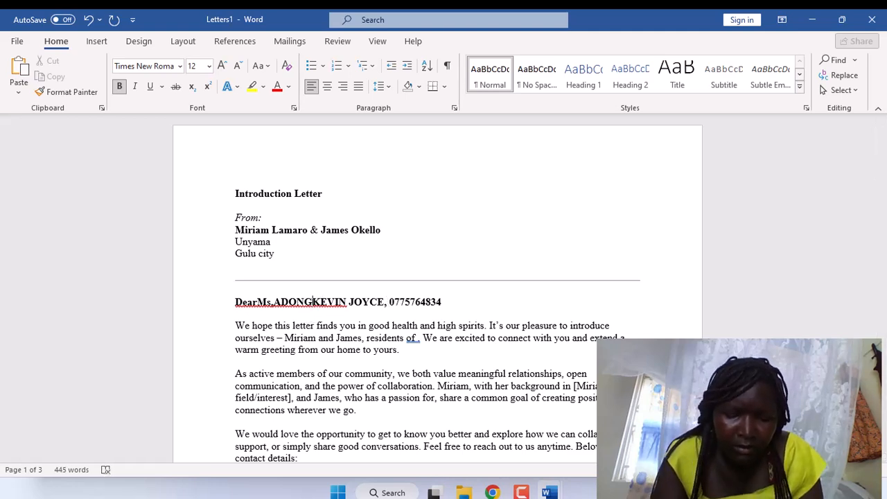
right_click(305, 303)
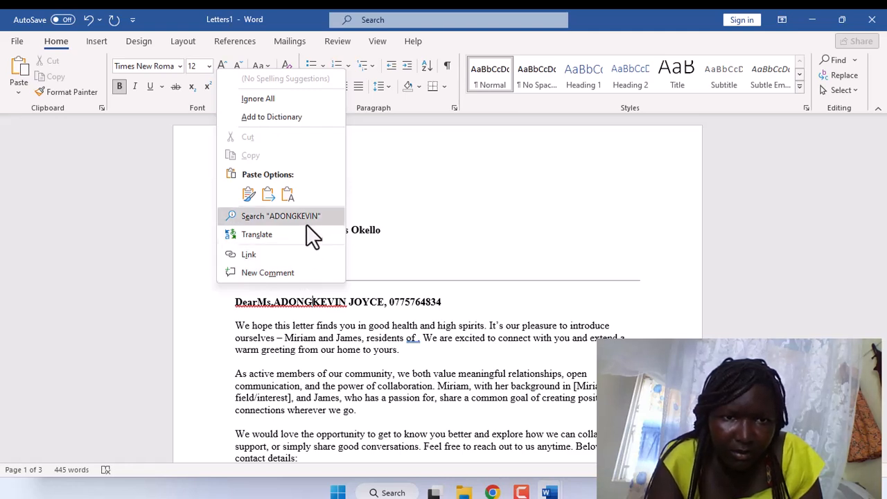
click(306, 97)
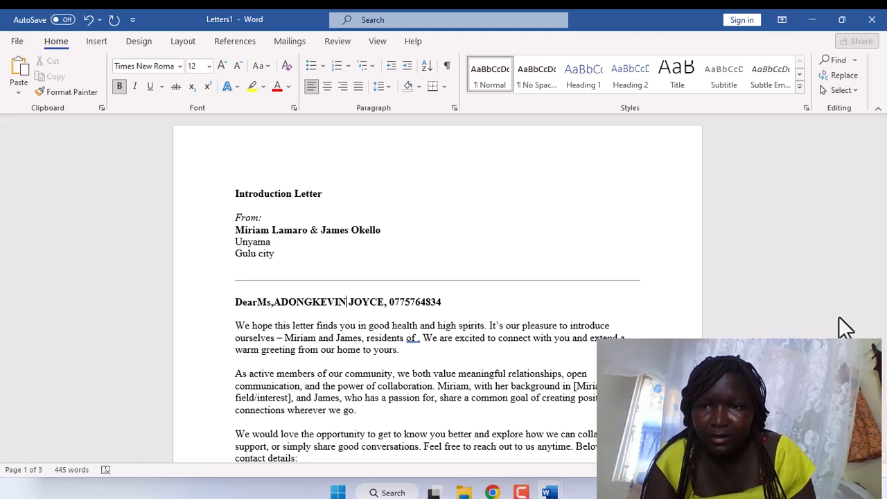
key(alt+m)
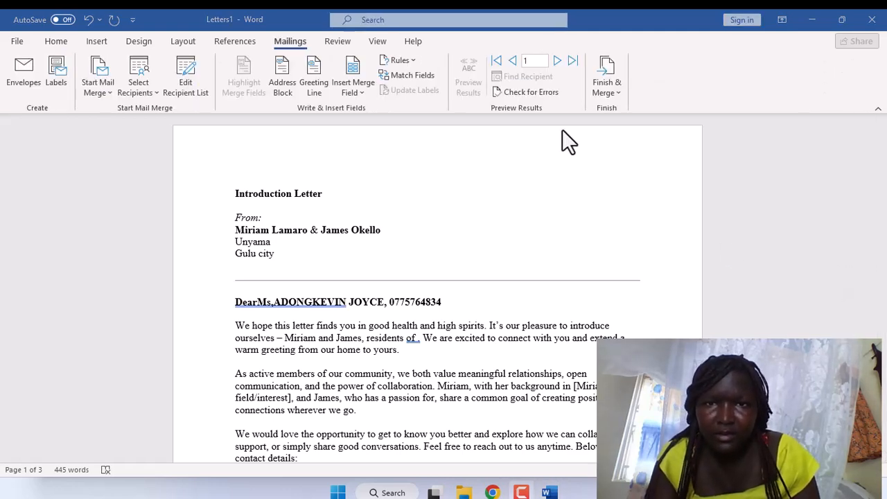